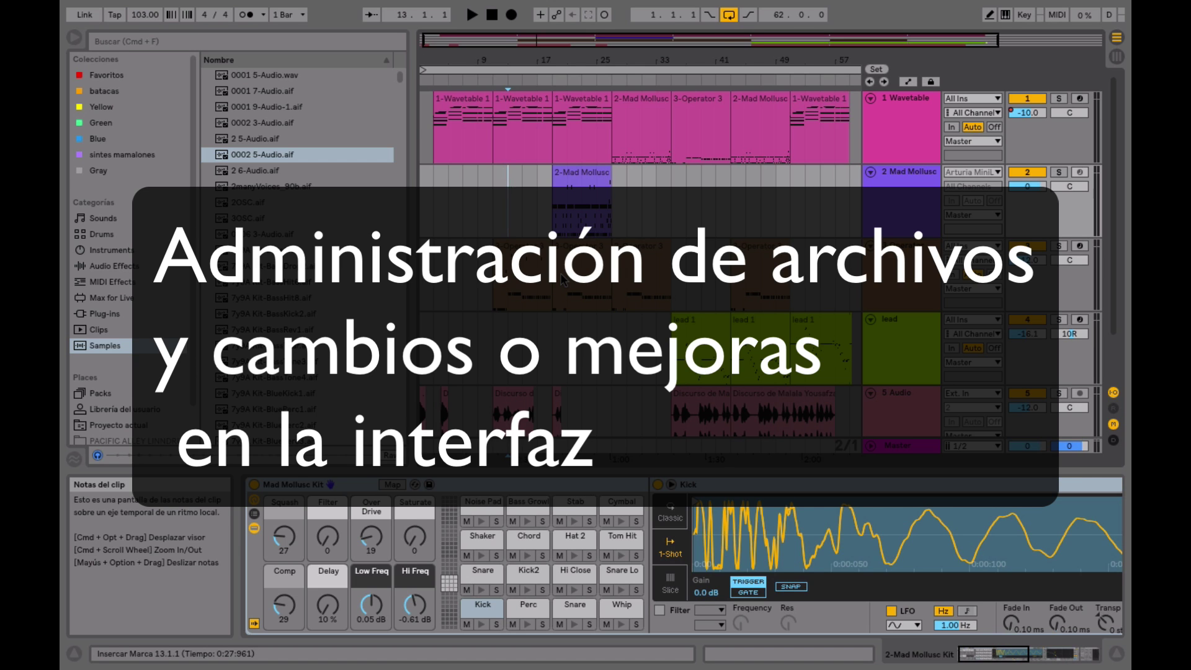
Open the audio/video export settings, turn Encode PCM off and back on, and cancel the export.
{"action": "key", "text": "super+shift+r"}
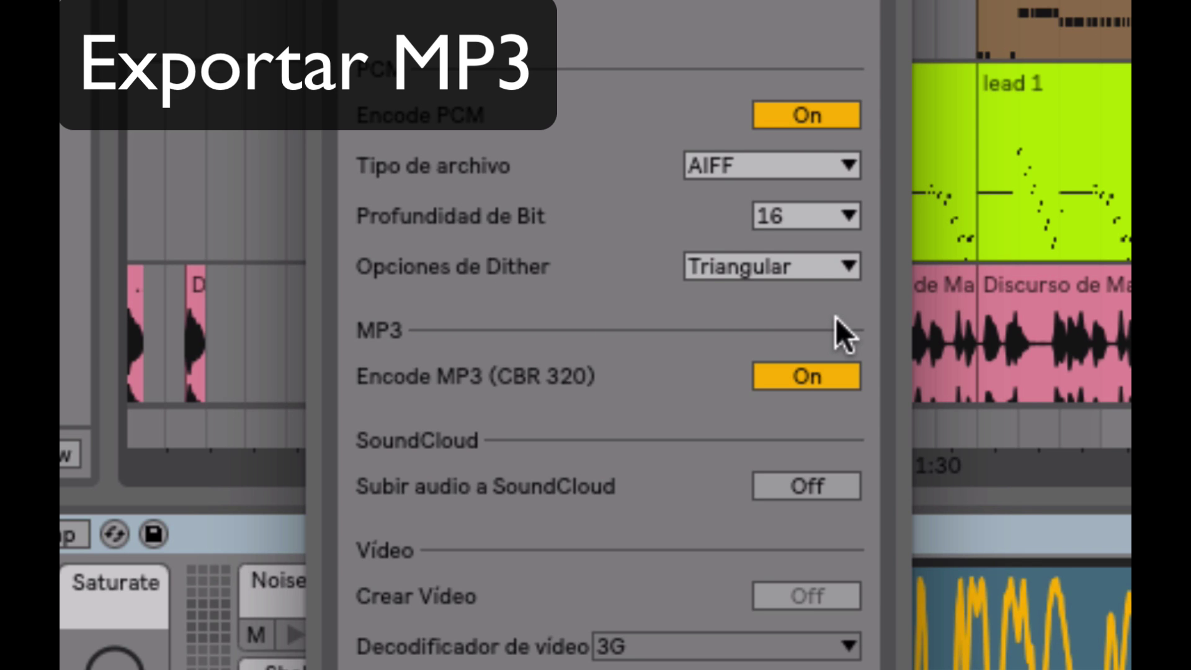
{"action": "left_click", "coordinate": [799, 119]}
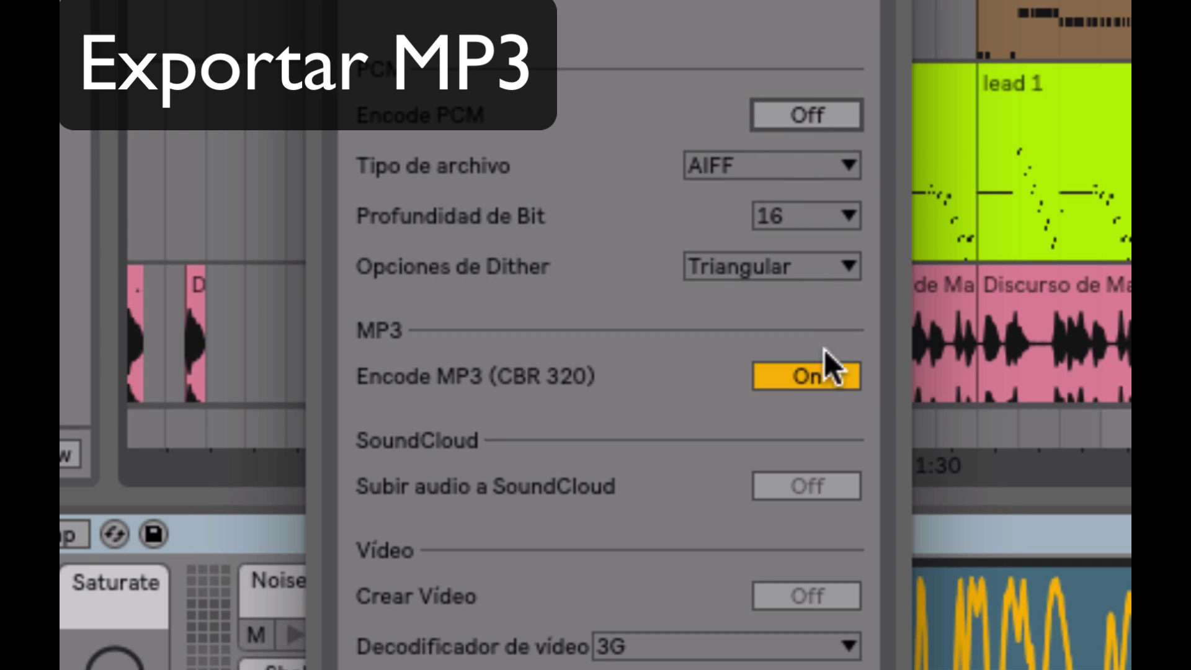
{"action": "left_click", "coordinate": [806, 121]}
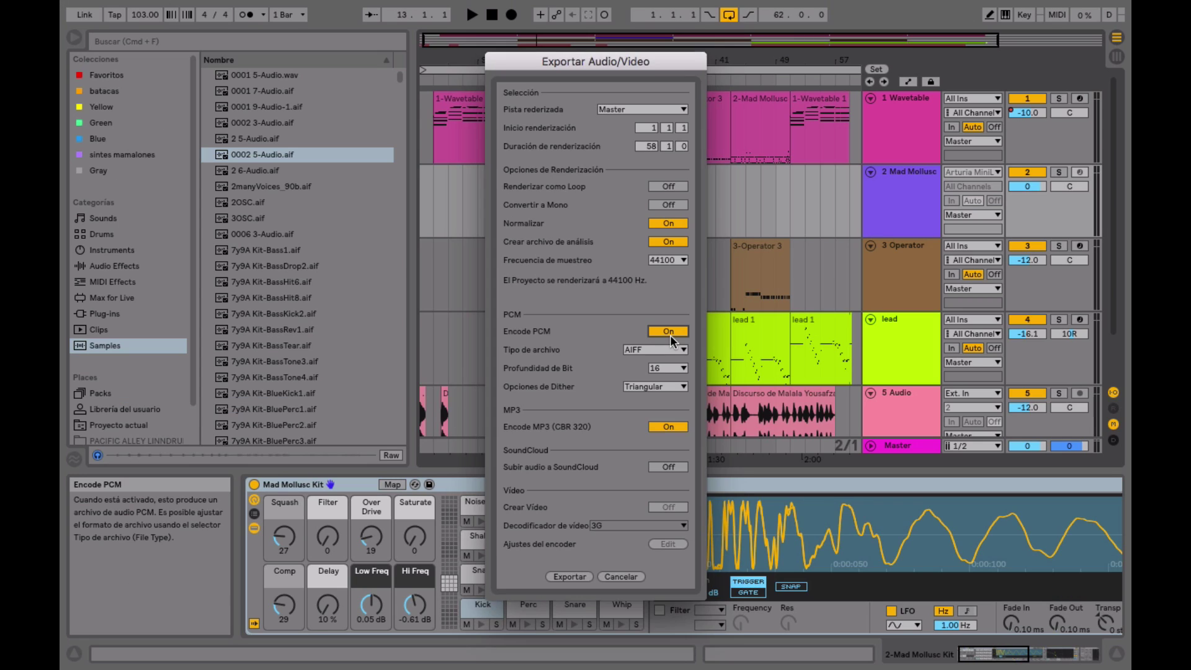
{"action": "key", "text": "Escape"}
Switch to Finder and expand the Backup folder inside L10_first_try Project.
{"action": "key", "text": "super+Tab"}
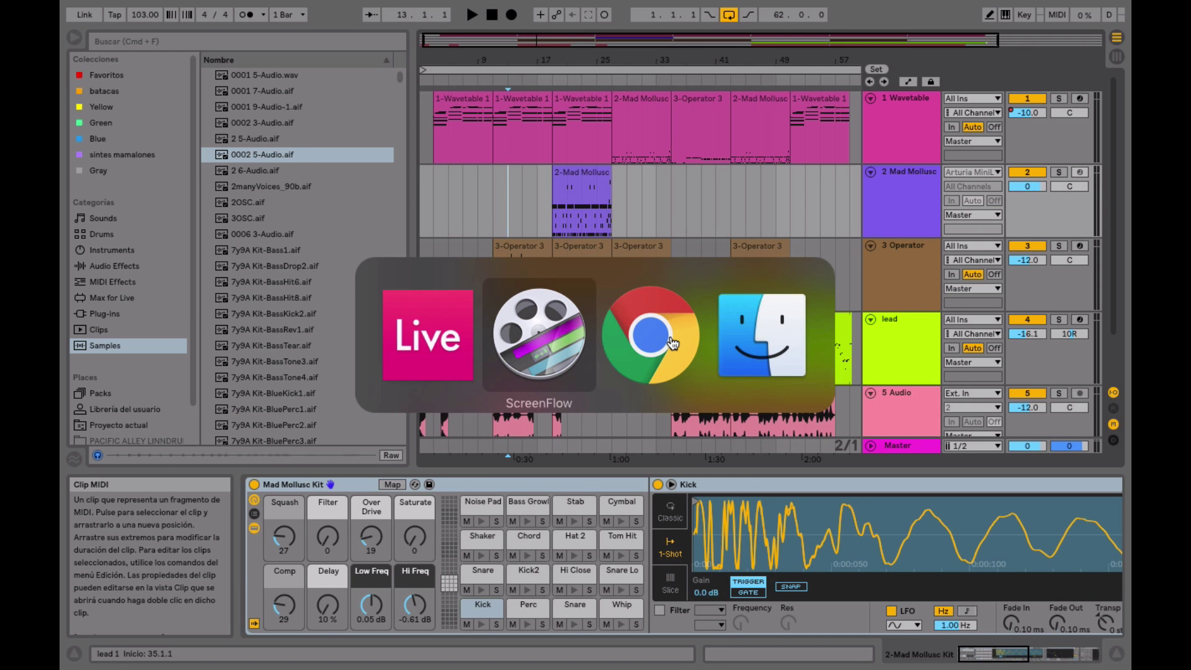
{"action": "key", "text": "super+Tab"}
{"action": "key", "text": "super+Tab"}
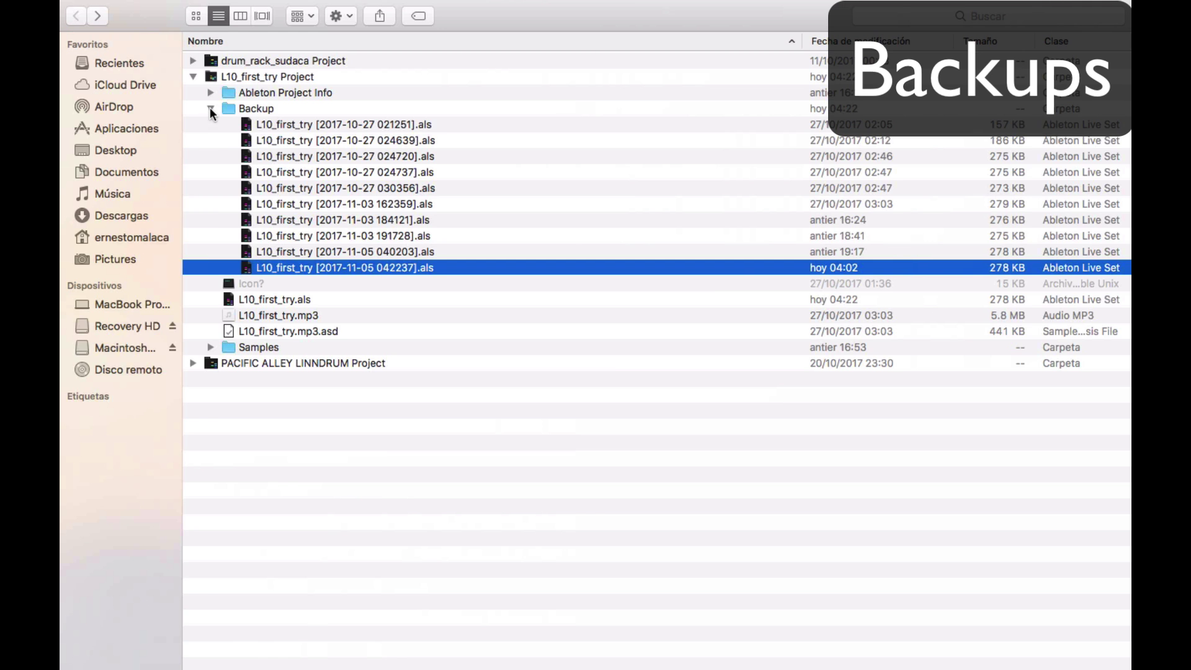
{"action": "left_click", "coordinate": [209, 106]}
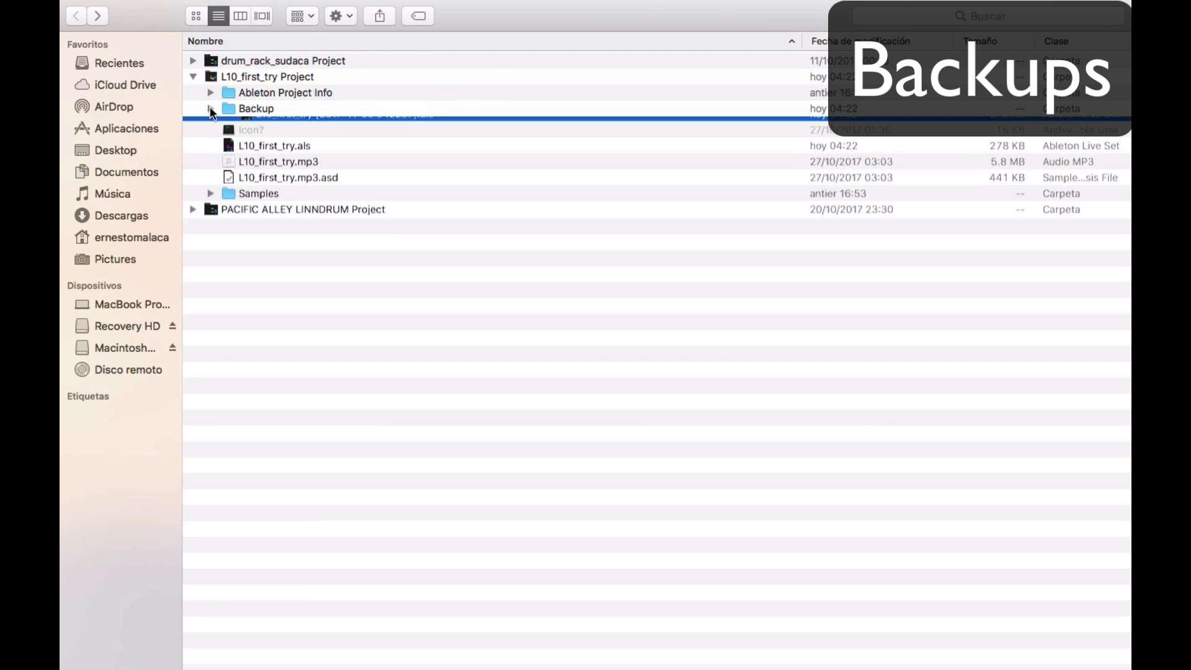
{"action": "left_click", "coordinate": [233, 75]}
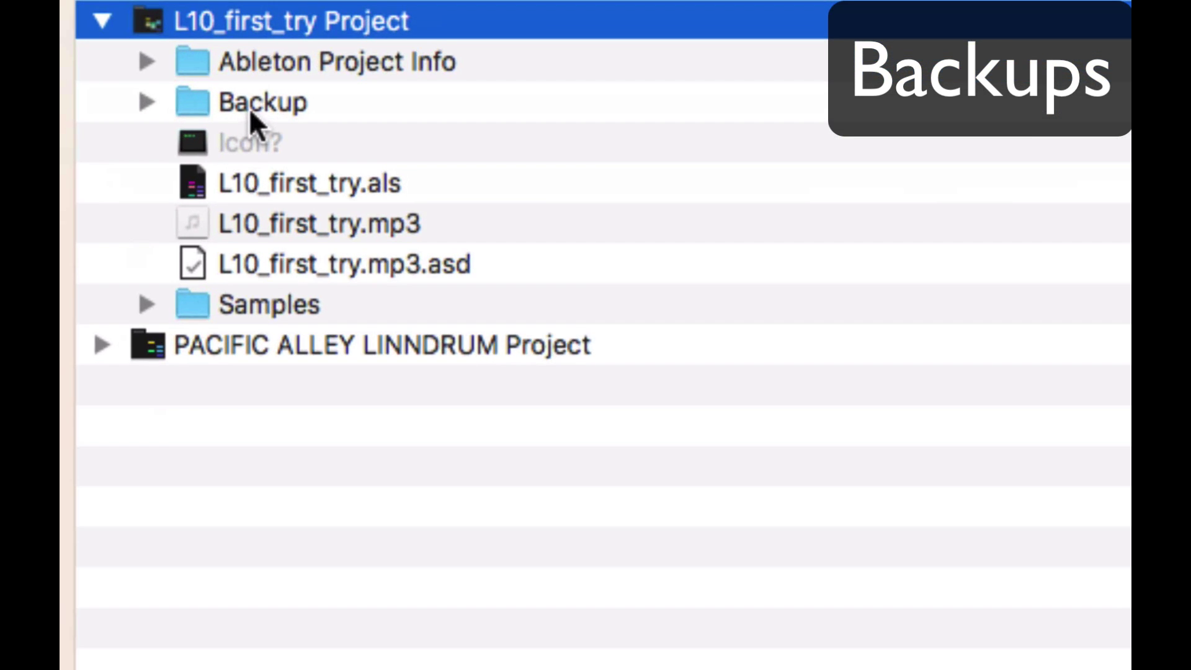
{"action": "left_click", "coordinate": [230, 108]}
{"action": "key", "text": "Right"}
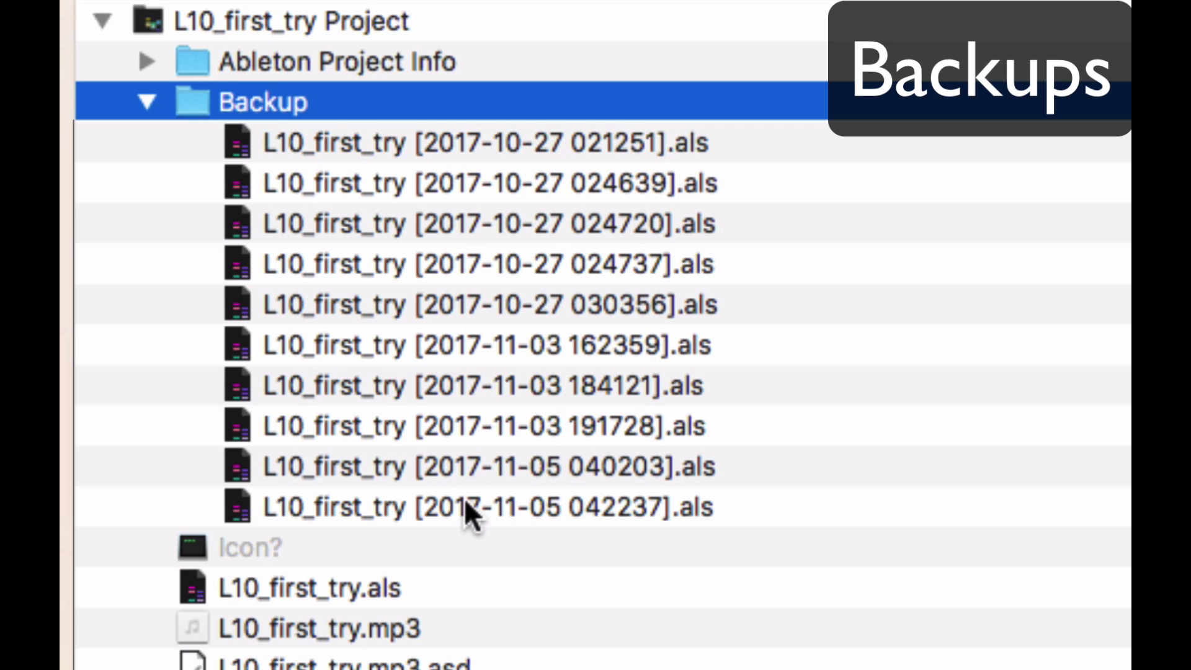
Compare L10_first_try.als with its dated backup sets, going through the backups up to the oldest one.
{"action": "scroll", "coordinate": [393, 372], "scroll_direction": "down", "scroll_amount": 2}
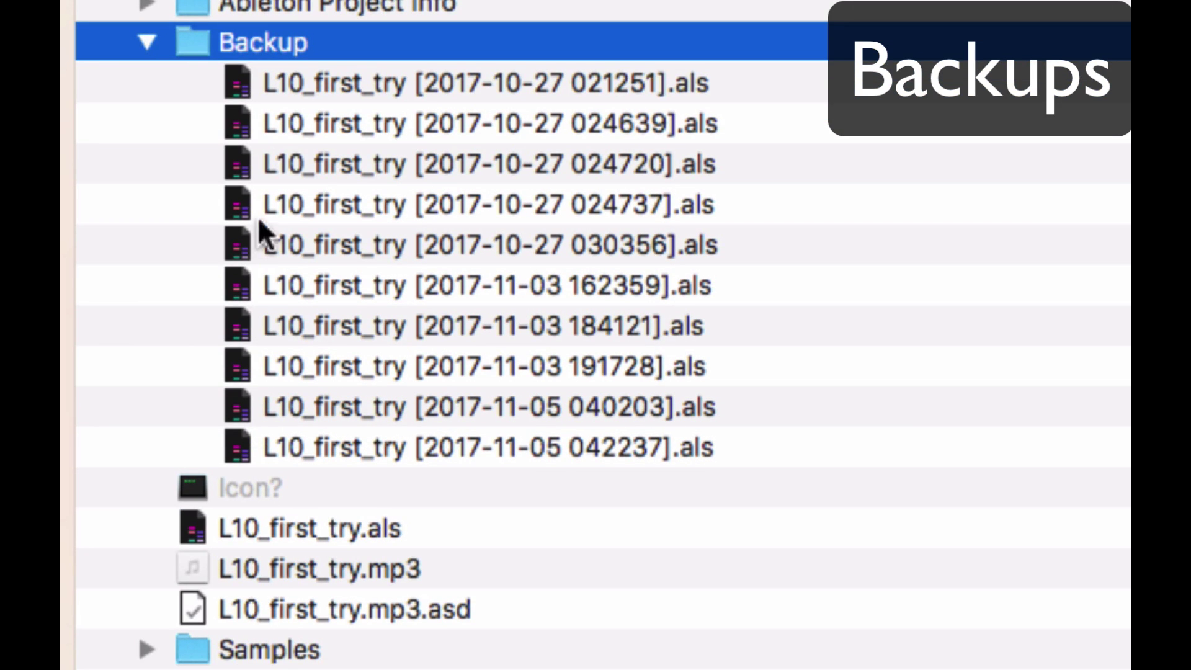
{"action": "left_click", "coordinate": [272, 540]}
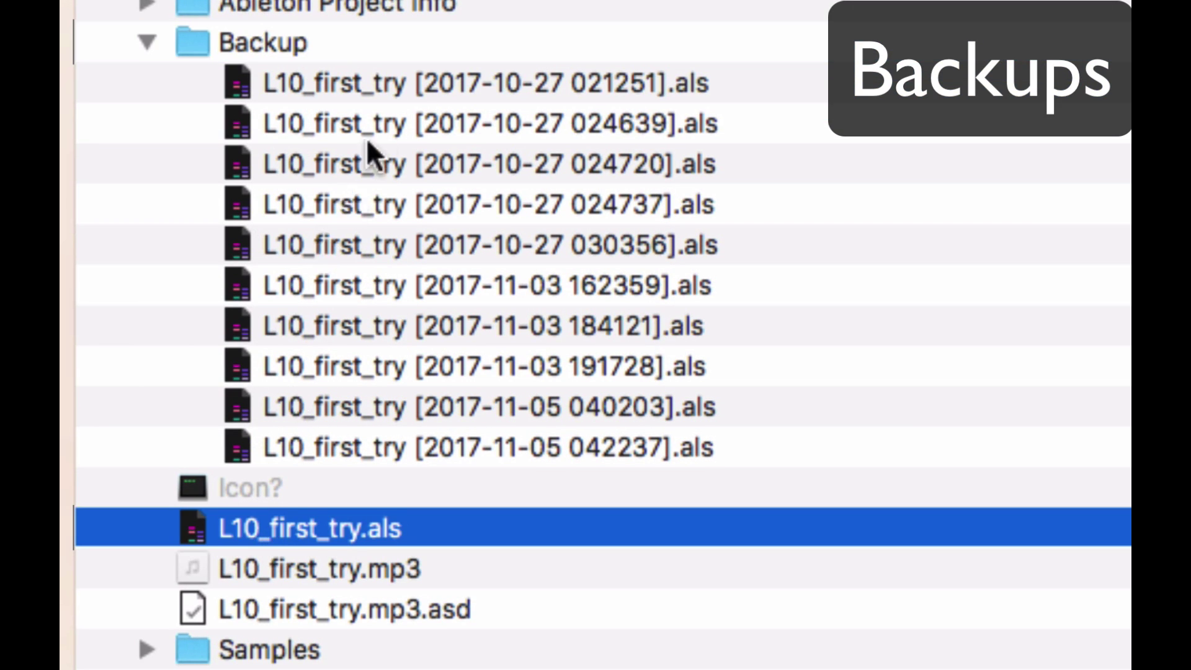
{"action": "left_click", "coordinate": [403, 82]}
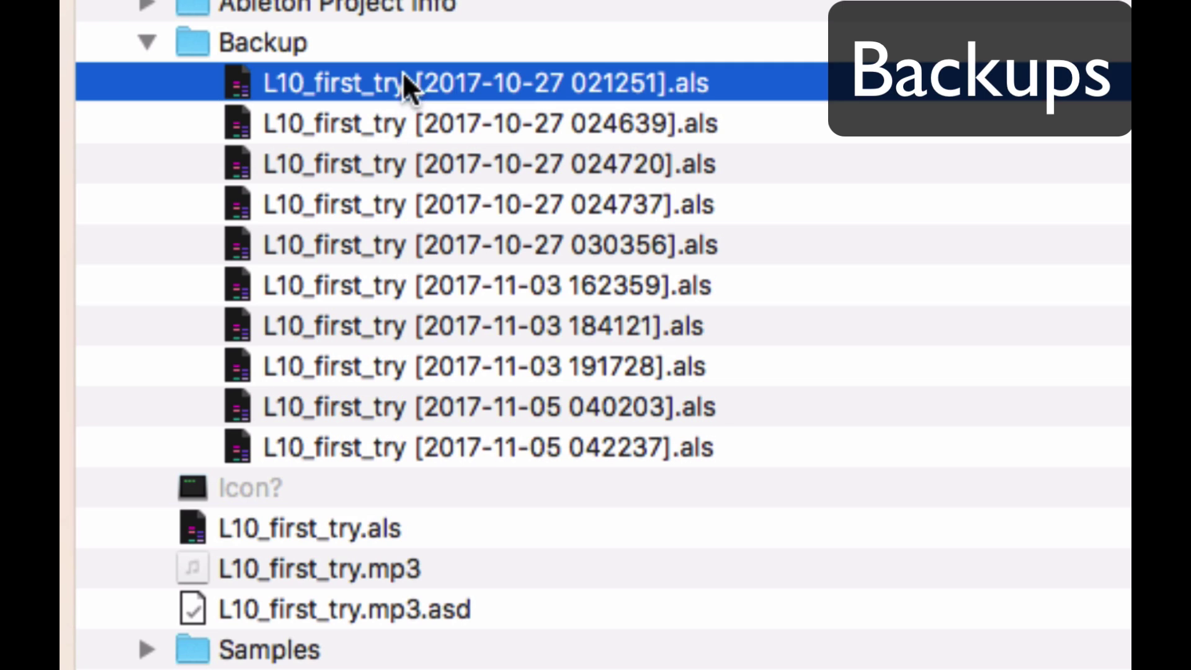
{"action": "left_click", "coordinate": [434, 446], "text": "shift"}
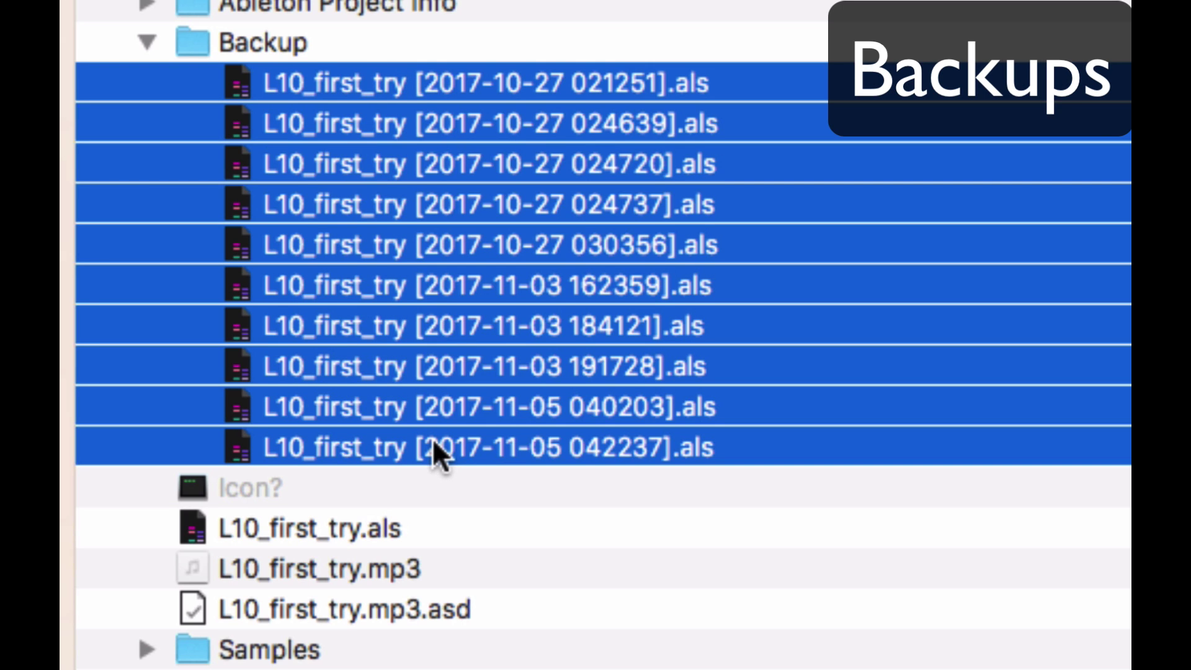
{"action": "key", "text": "Up"}
{"action": "key", "text": "Up"}
{"action": "key", "text": "Up"}
{"action": "key", "text": "Up"}
{"action": "key", "text": "Up"}
{"action": "key", "text": "Up"}
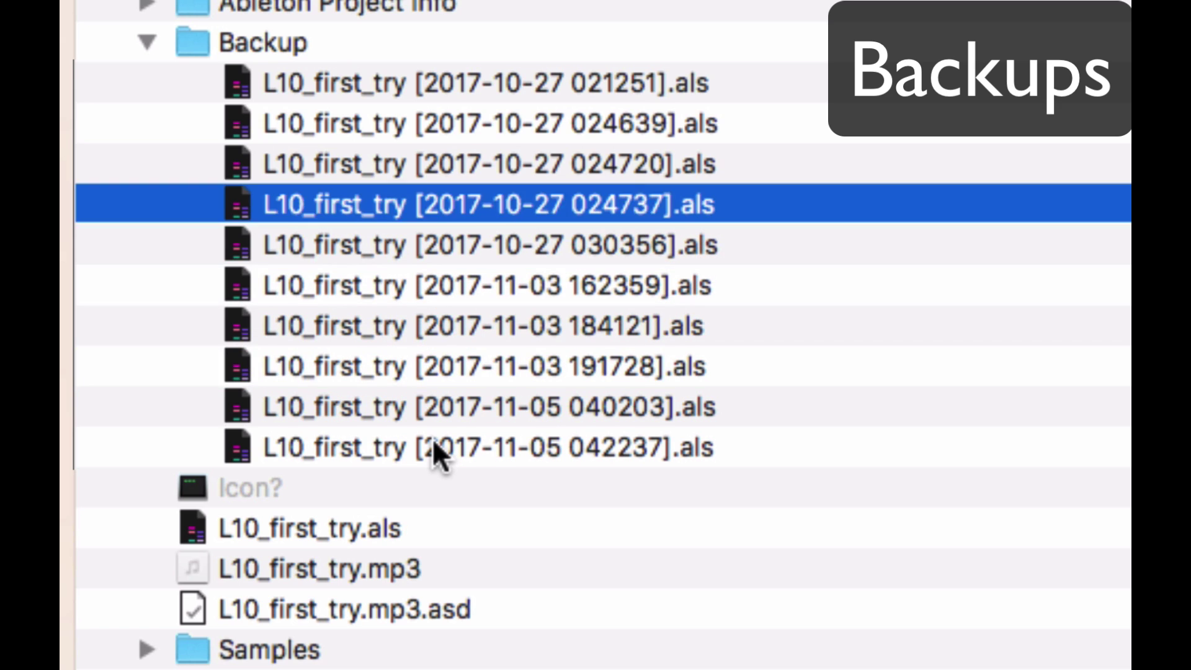
{"action": "key", "text": "Up"}
{"action": "key", "text": "Up"}
{"action": "key", "text": "Up"}
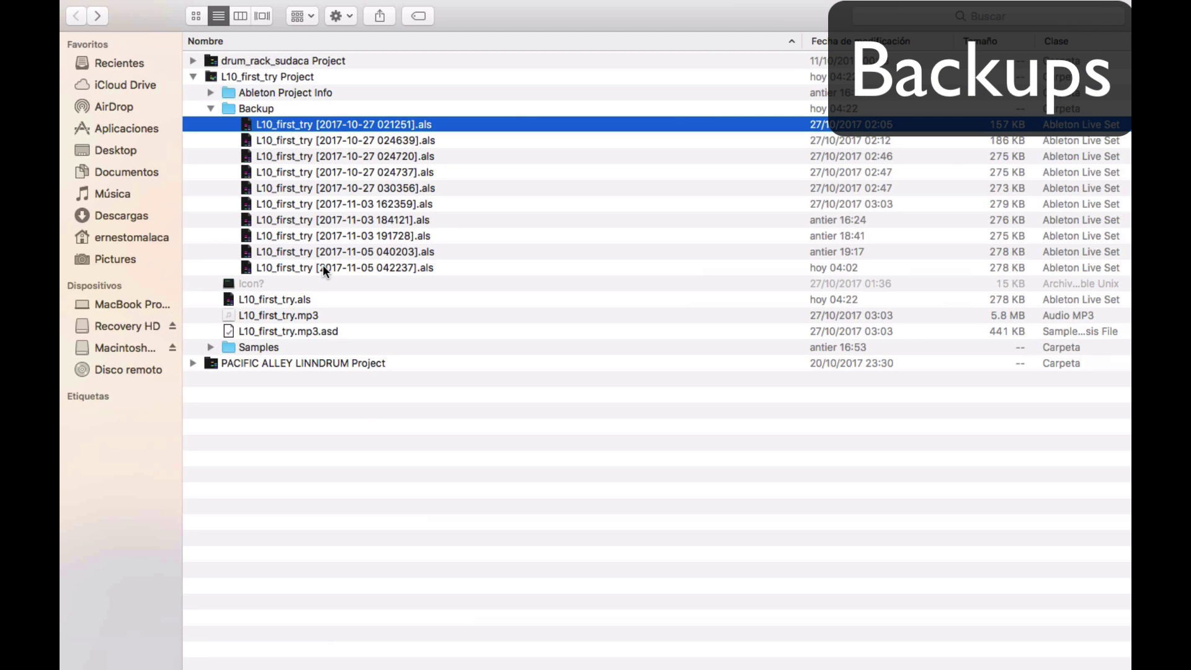
Switch to Google Chrome and read through the article on recovering a Live Set manually after a crash.
{"action": "key", "text": "super+Tab"}
{"action": "key", "text": "super+Tab"}
{"action": "key", "text": "super+Tab"}
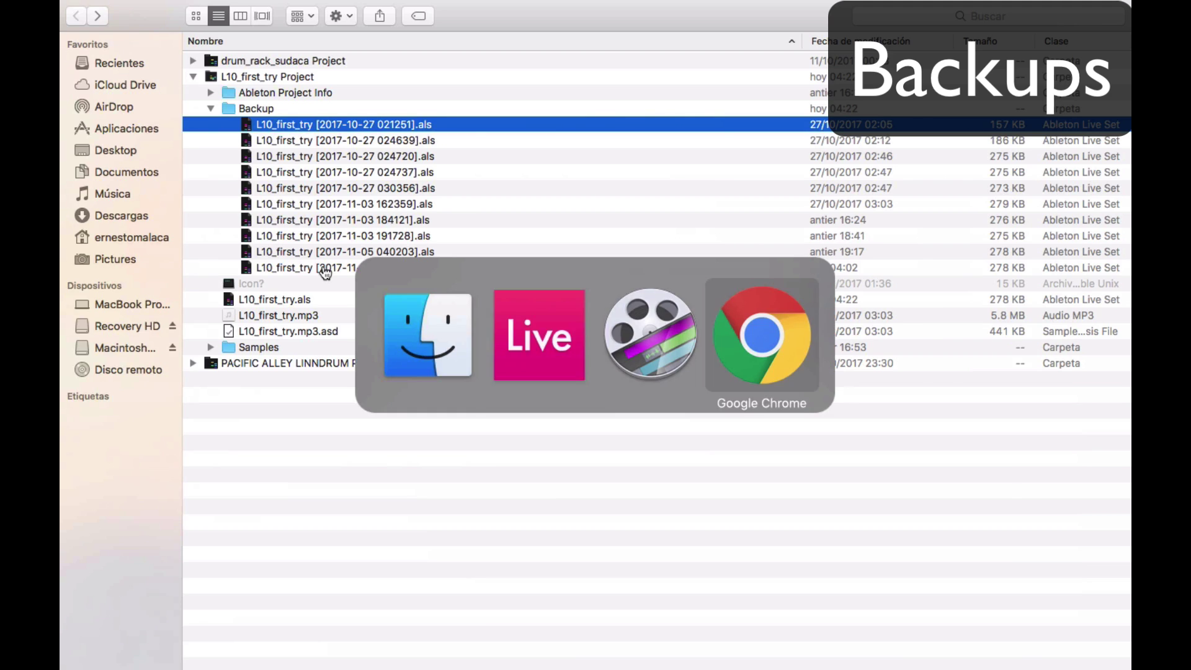
{"action": "scroll", "coordinate": [304, 320], "scroll_direction": "up", "scroll_amount": 15}
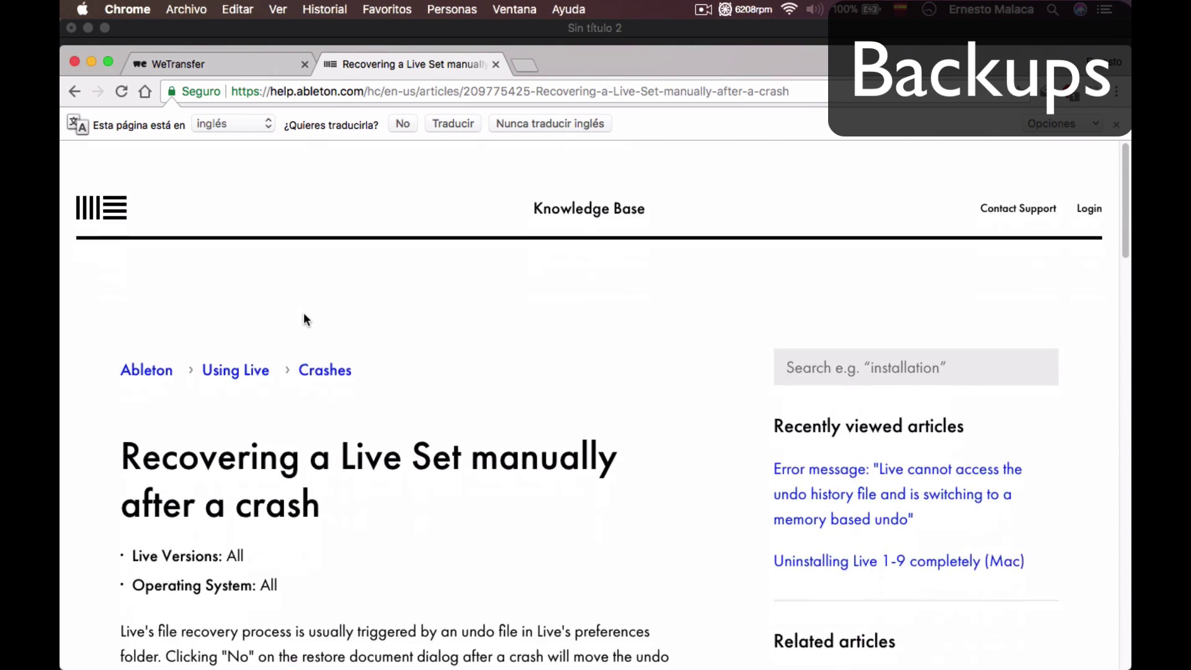
{"action": "scroll", "coordinate": [303, 320], "scroll_direction": "down", "scroll_amount": 5}
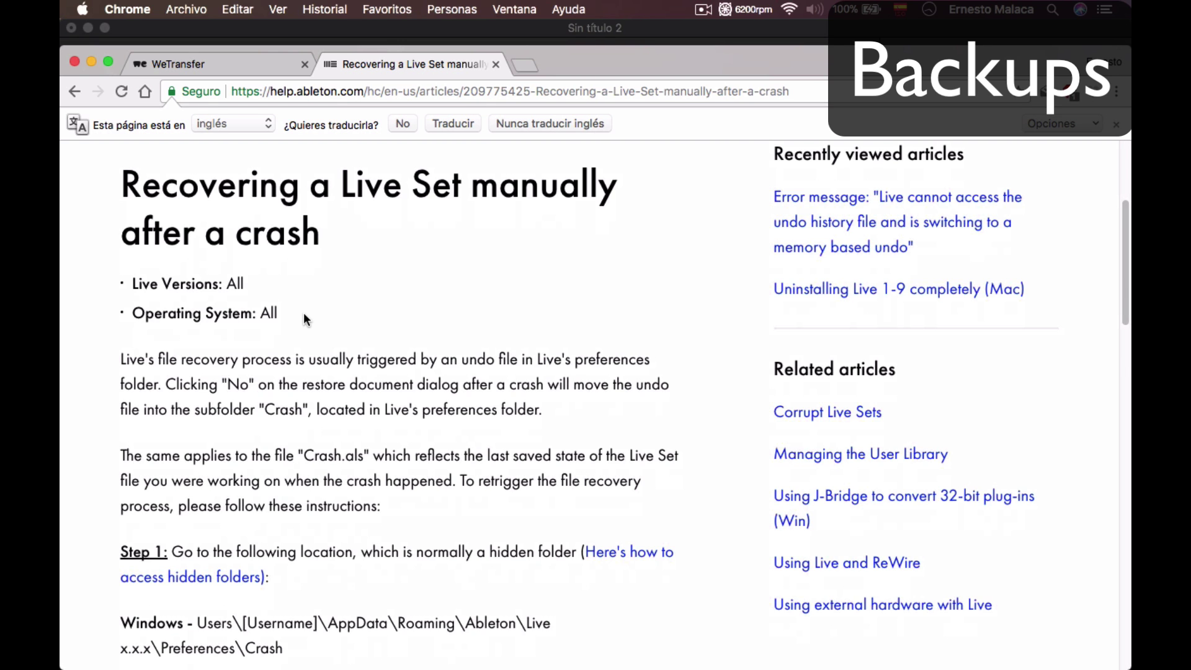
{"action": "scroll", "coordinate": [303, 320], "scroll_direction": "down", "scroll_amount": 5}
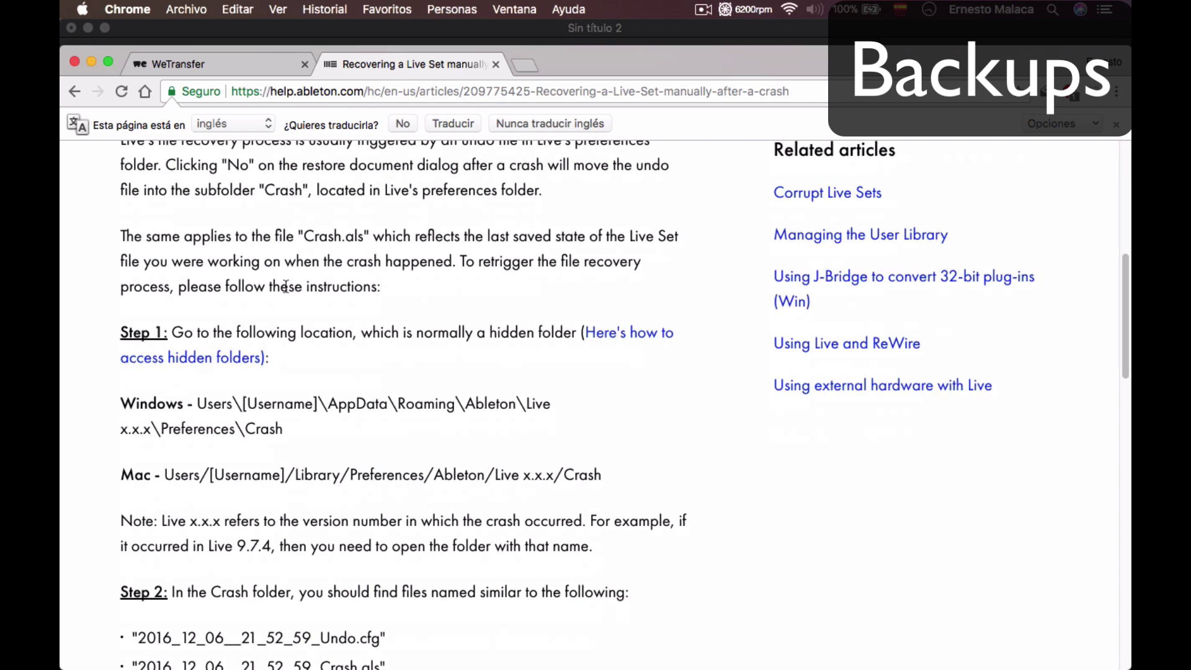
{"action": "scroll", "coordinate": [342, 440], "scroll_direction": "down", "scroll_amount": 4}
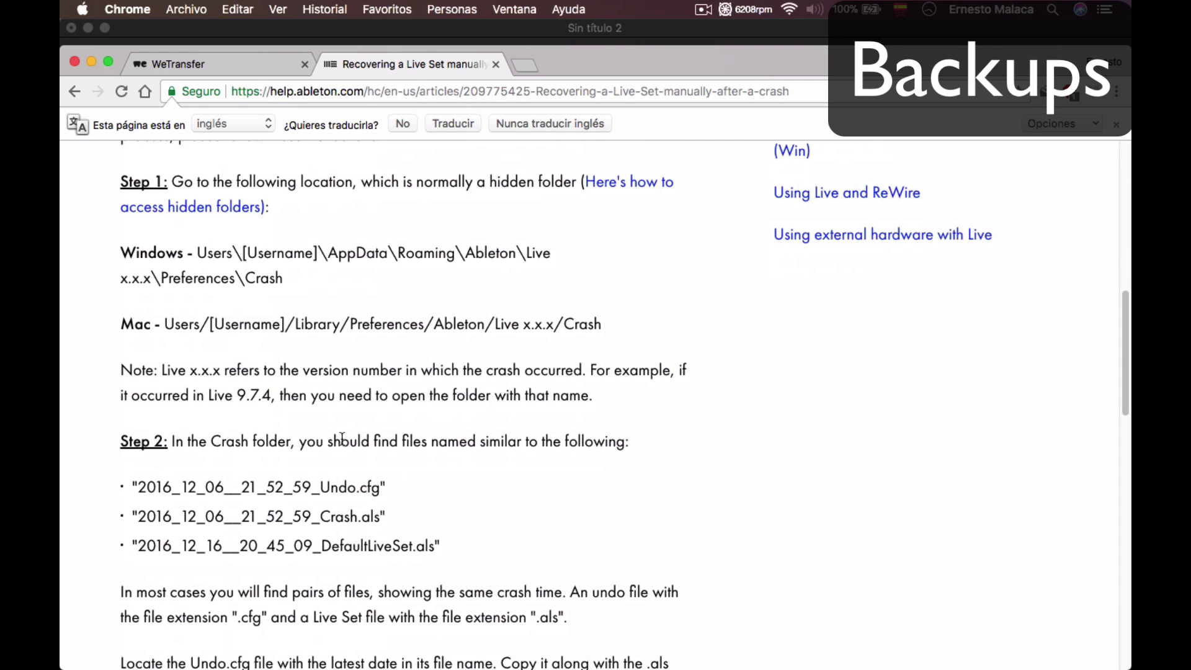
{"action": "scroll", "coordinate": [338, 429], "scroll_direction": "down", "scroll_amount": 4}
{"action": "scroll", "coordinate": [337, 424], "scroll_direction": "down", "scroll_amount": 10}
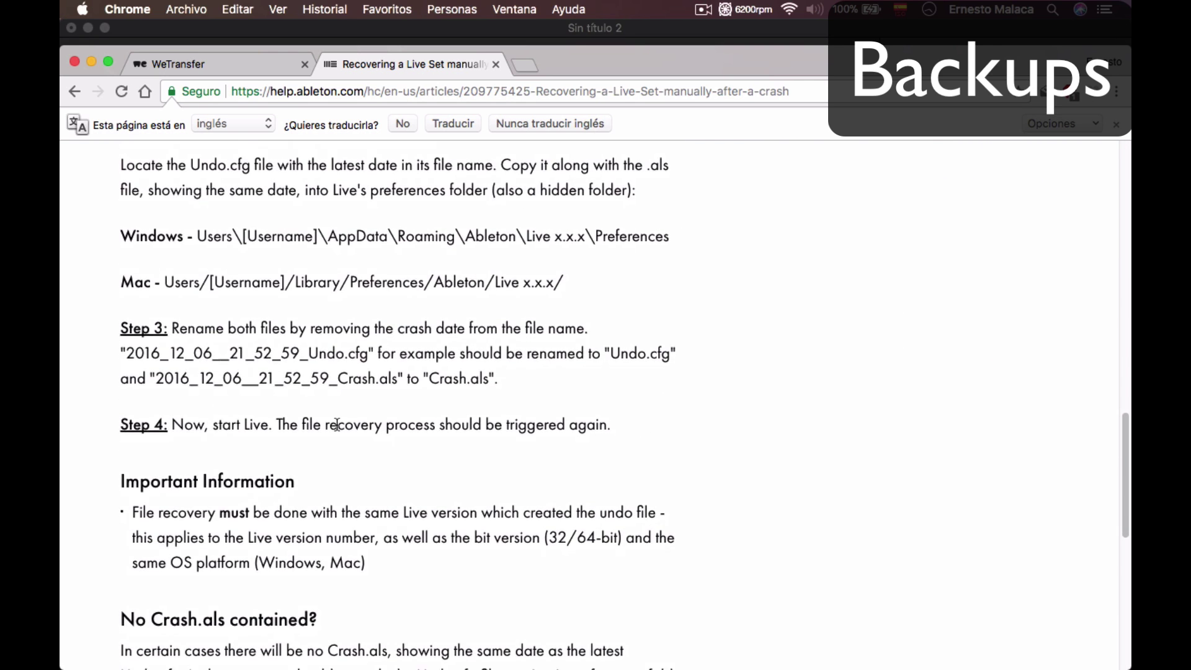
{"action": "scroll", "coordinate": [337, 425], "scroll_direction": "down", "scroll_amount": 1}
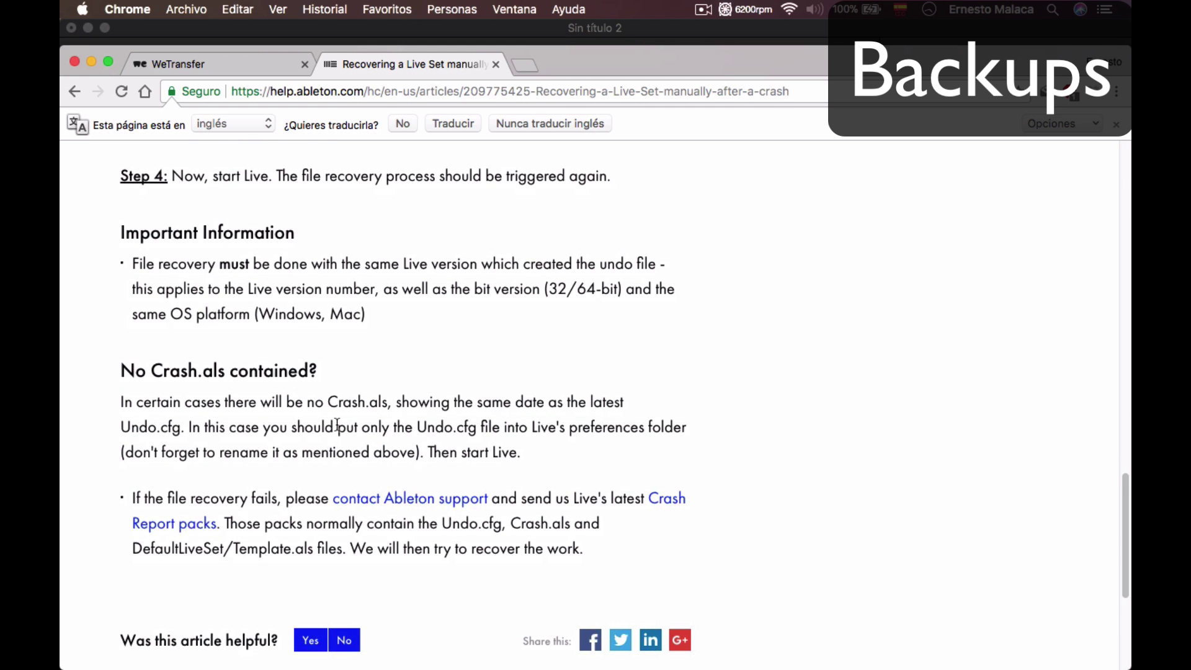
{"action": "scroll", "coordinate": [338, 427], "scroll_direction": "down", "scroll_amount": 6}
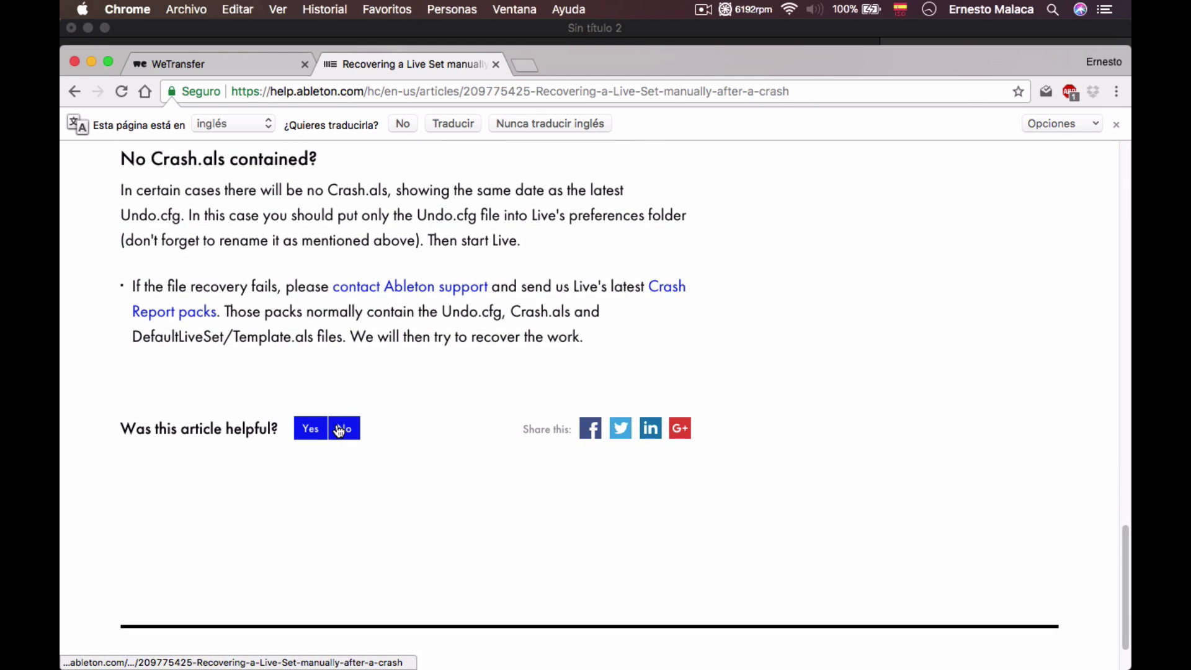
Switch back to Ableton Live and toggle between the Arrangement and Session views.
{"action": "key", "text": "super+Tab"}
{"action": "key", "text": "super+Tab"}
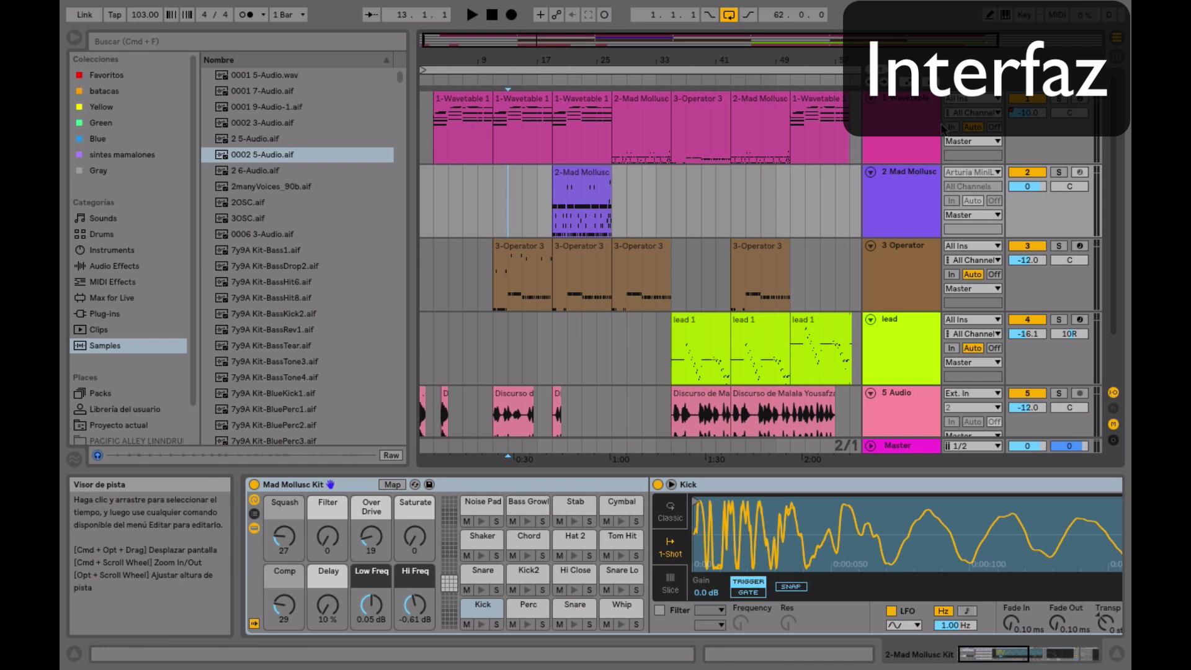
{"action": "key", "text": "Tab"}
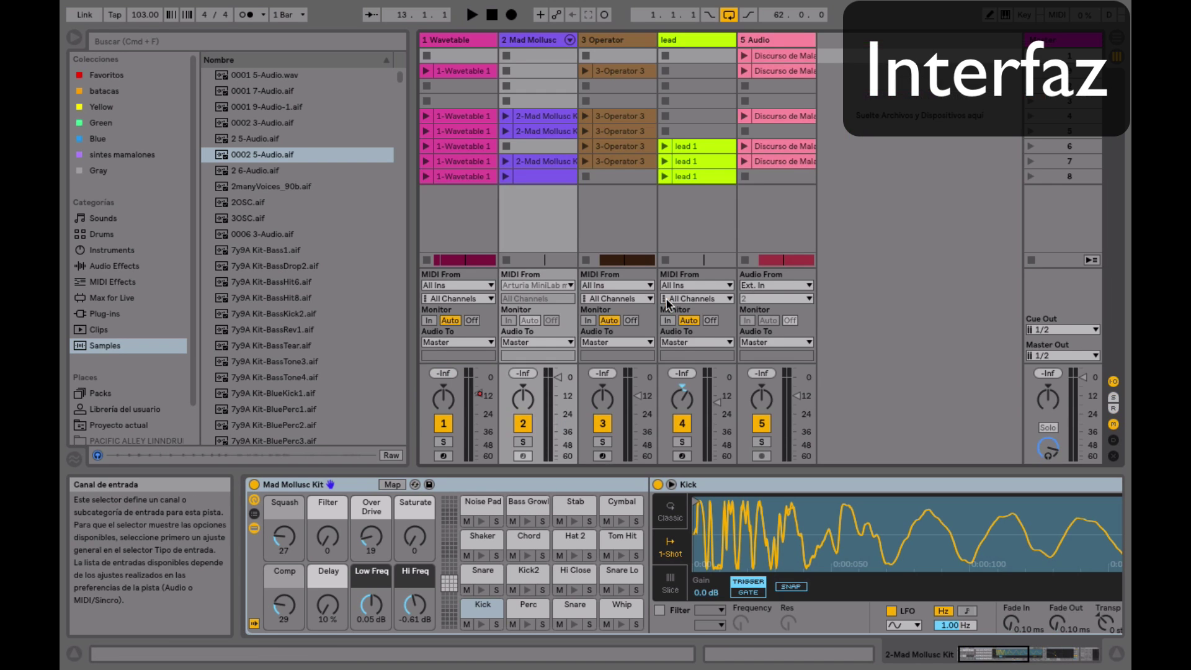
{"action": "key", "text": "Tab"}
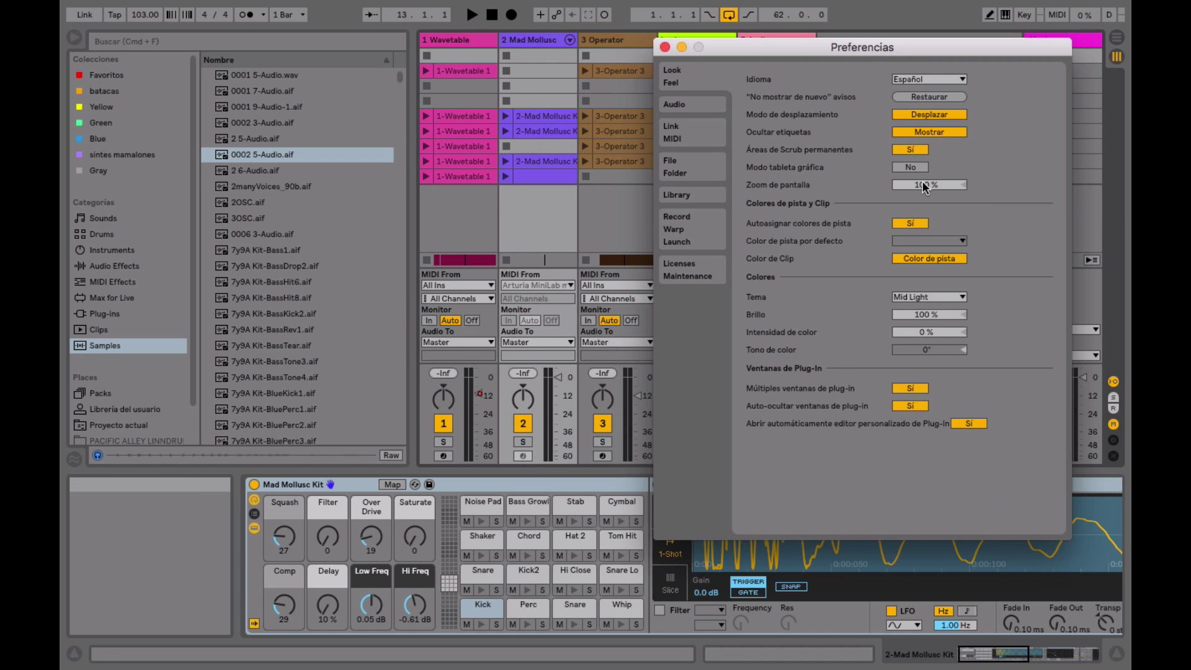
Try the display zoom at 177% and 200%, reset it to 100%, and close the preferences.
{"action": "left_click_drag", "start_coordinate": [921, 185], "coordinate": [849, 153]}
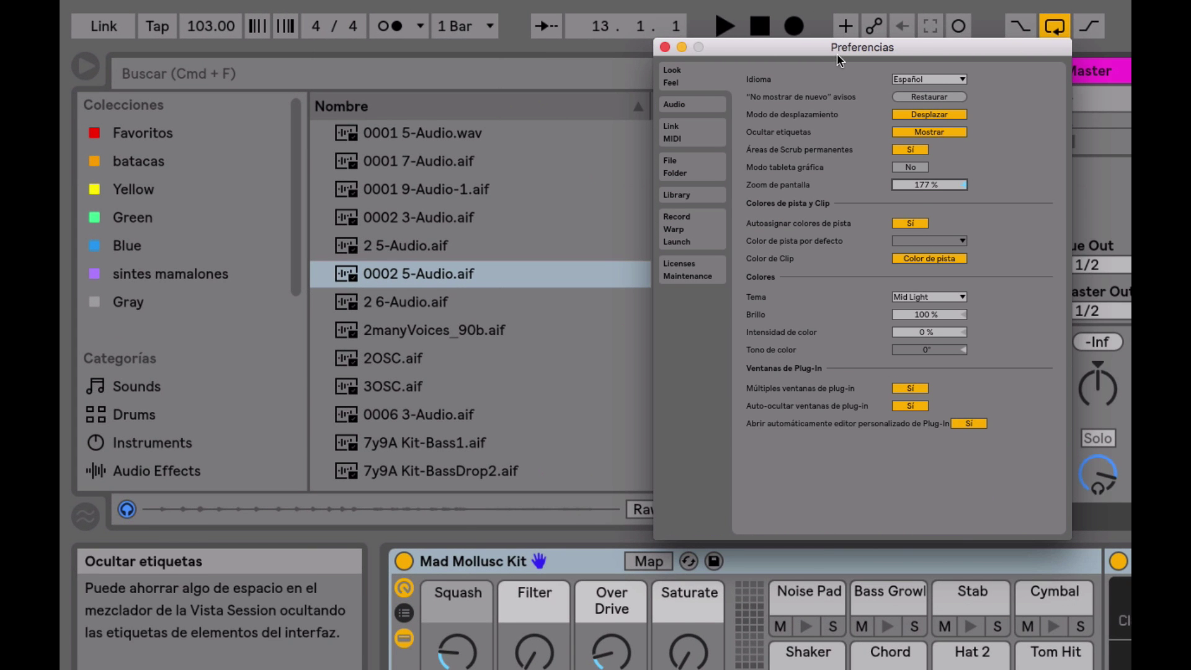
{"action": "left_click_drag", "start_coordinate": [839, 50], "coordinate": [360, 49]}
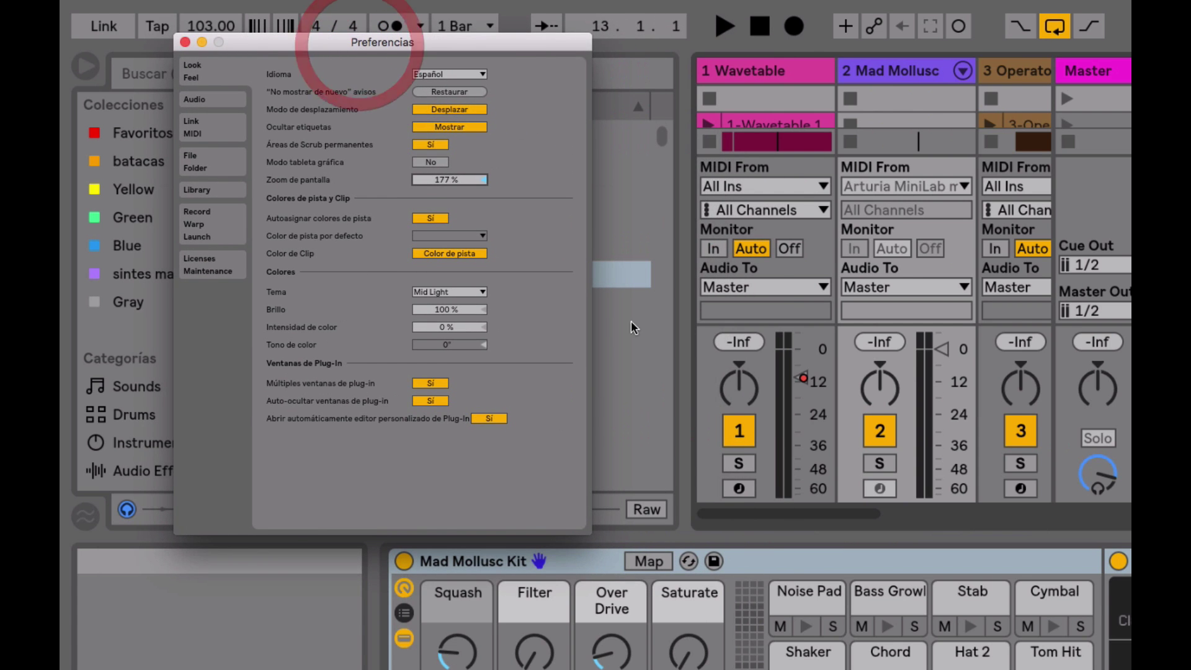
{"action": "left_click_drag", "start_coordinate": [433, 183], "coordinate": [432, 173]}
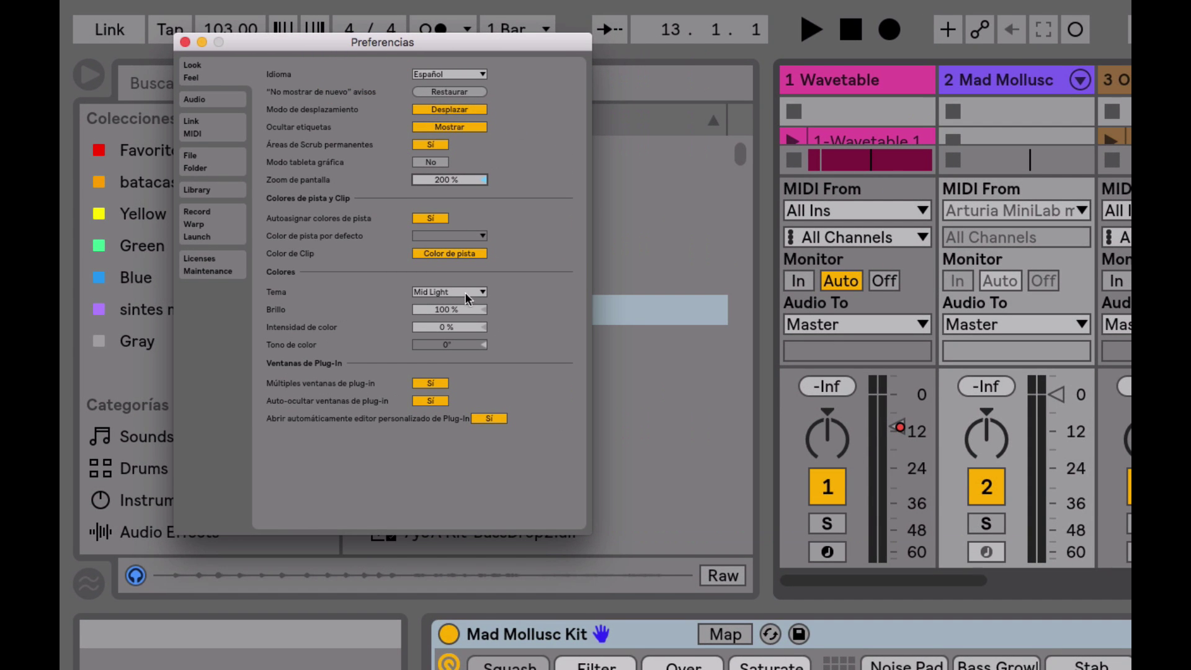
{"action": "key", "text": "Delete"}
{"action": "left_click", "coordinate": [185, 42]}
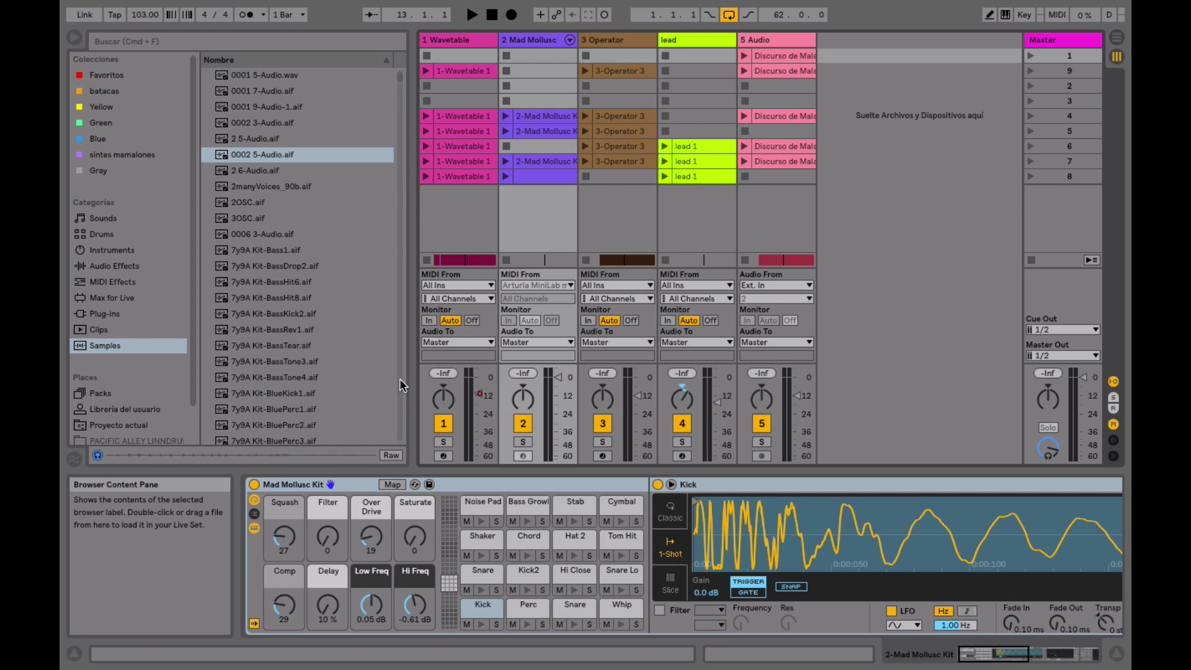
Open the preferences and change the interface theme to Light, back to Mid Light, and finally to Mid Dark.
{"action": "key", "text": "super+comma"}
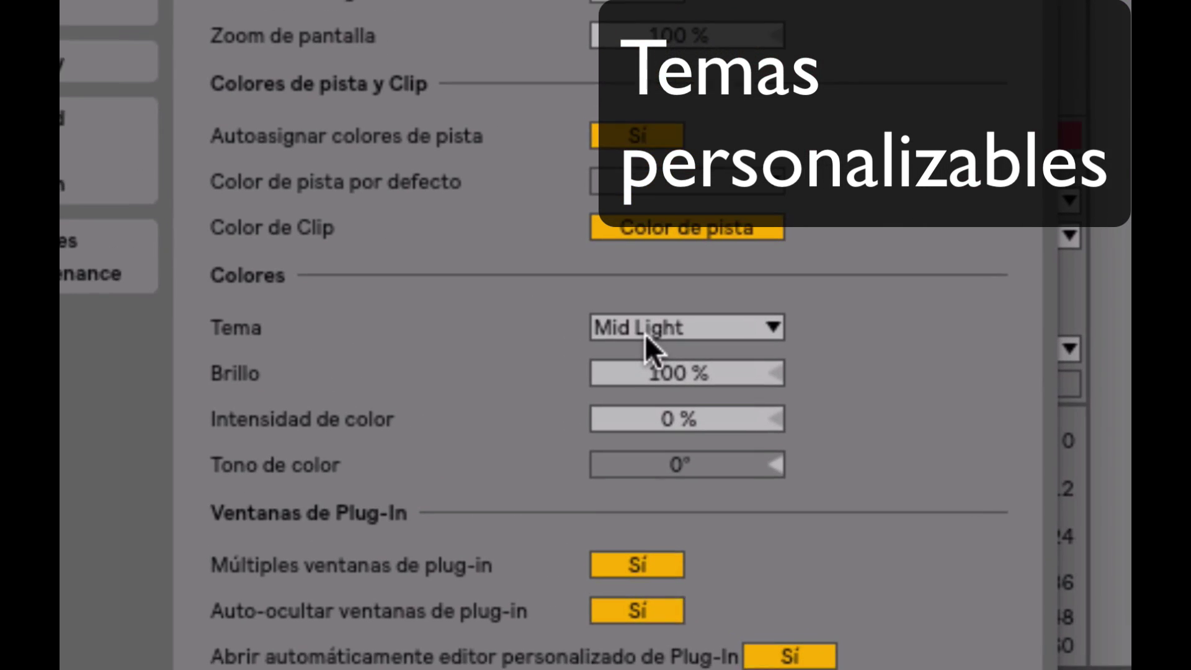
{"action": "left_click", "coordinate": [646, 336]}
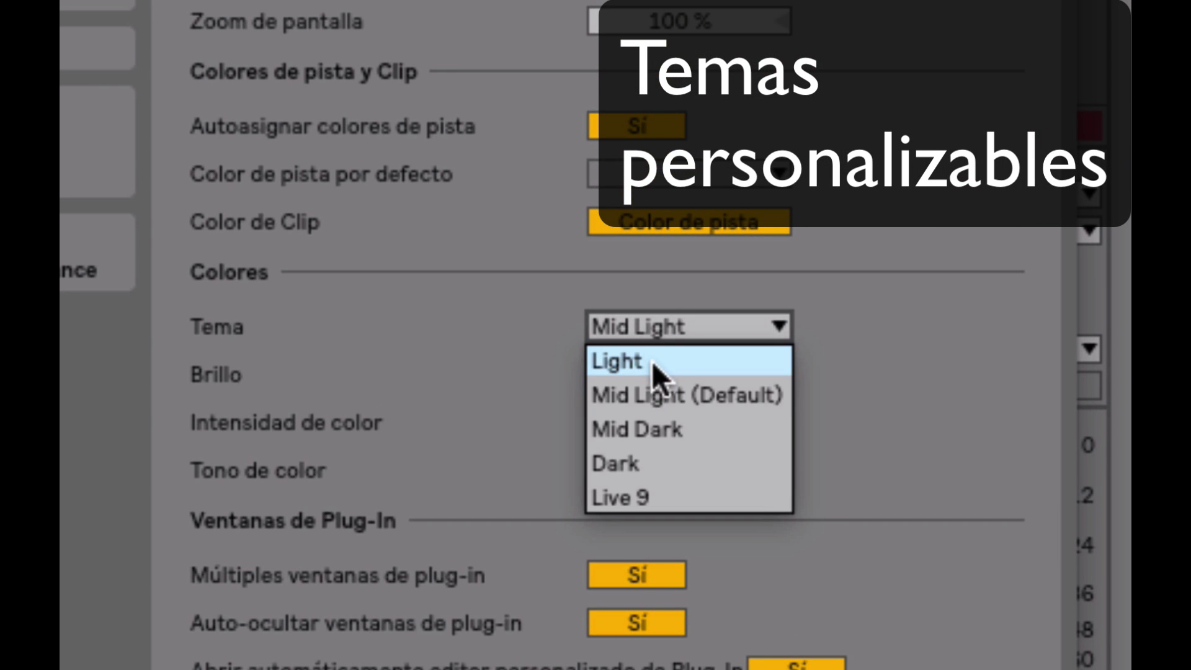
{"action": "left_click", "coordinate": [653, 361]}
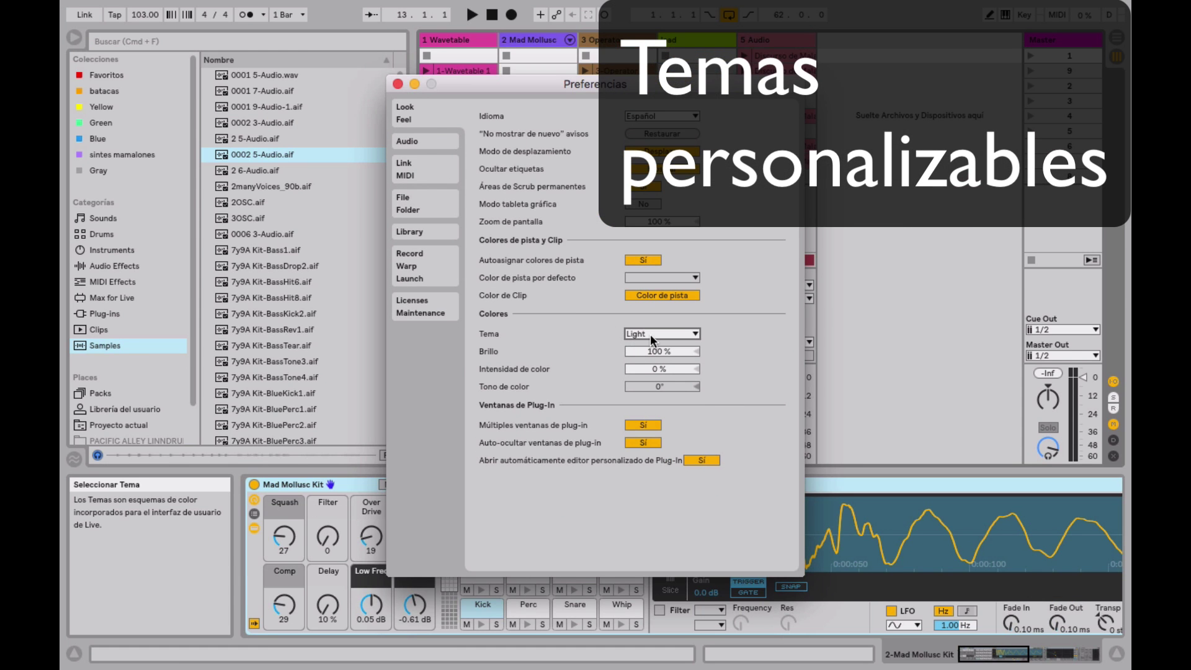
{"action": "left_click", "coordinate": [651, 334]}
{"action": "left_click", "coordinate": [662, 349]}
{"action": "left_click", "coordinate": [644, 330]}
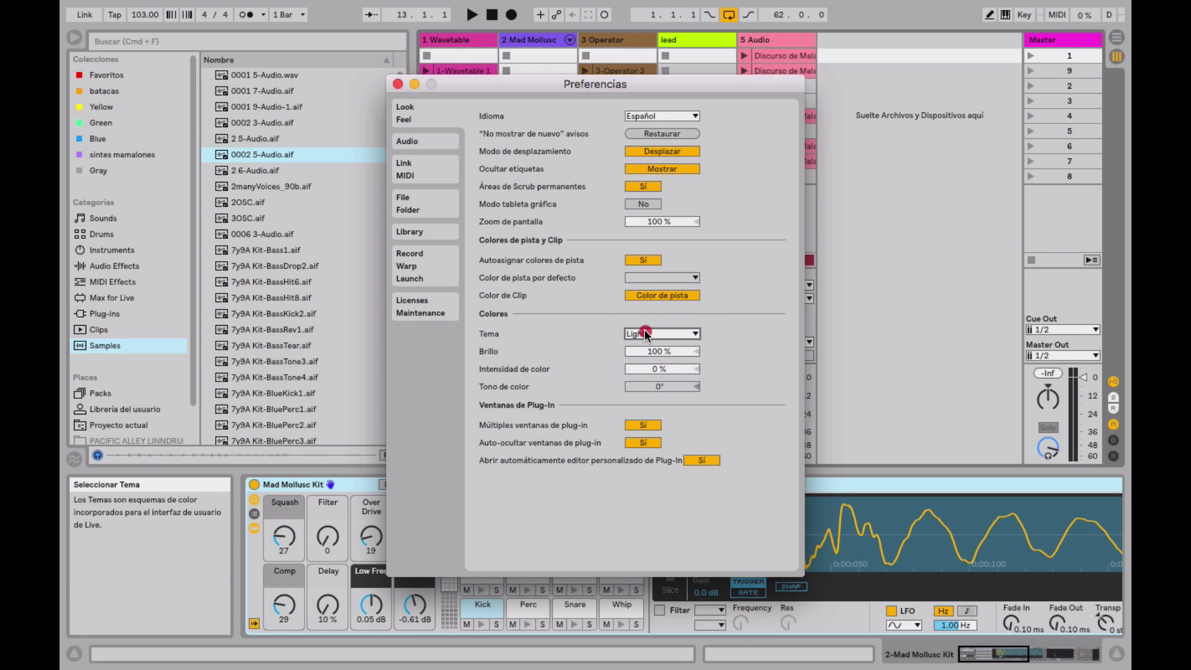
{"action": "left_click", "coordinate": [653, 359]}
{"action": "left_click", "coordinate": [643, 333]}
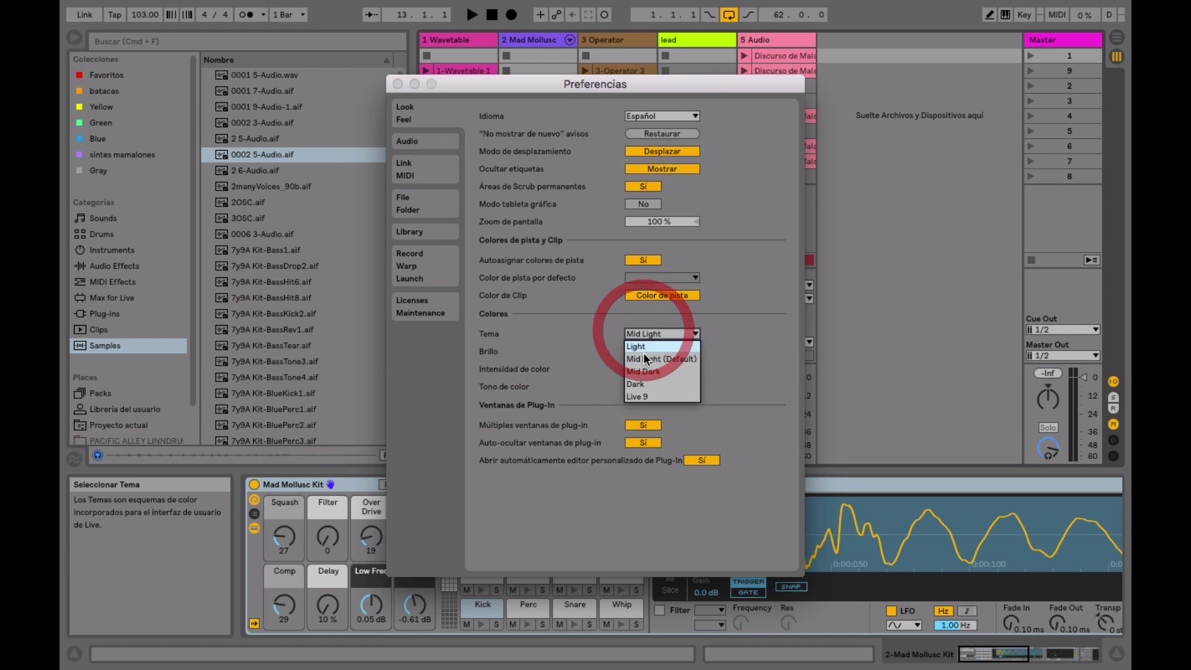
{"action": "left_click", "coordinate": [642, 371]}
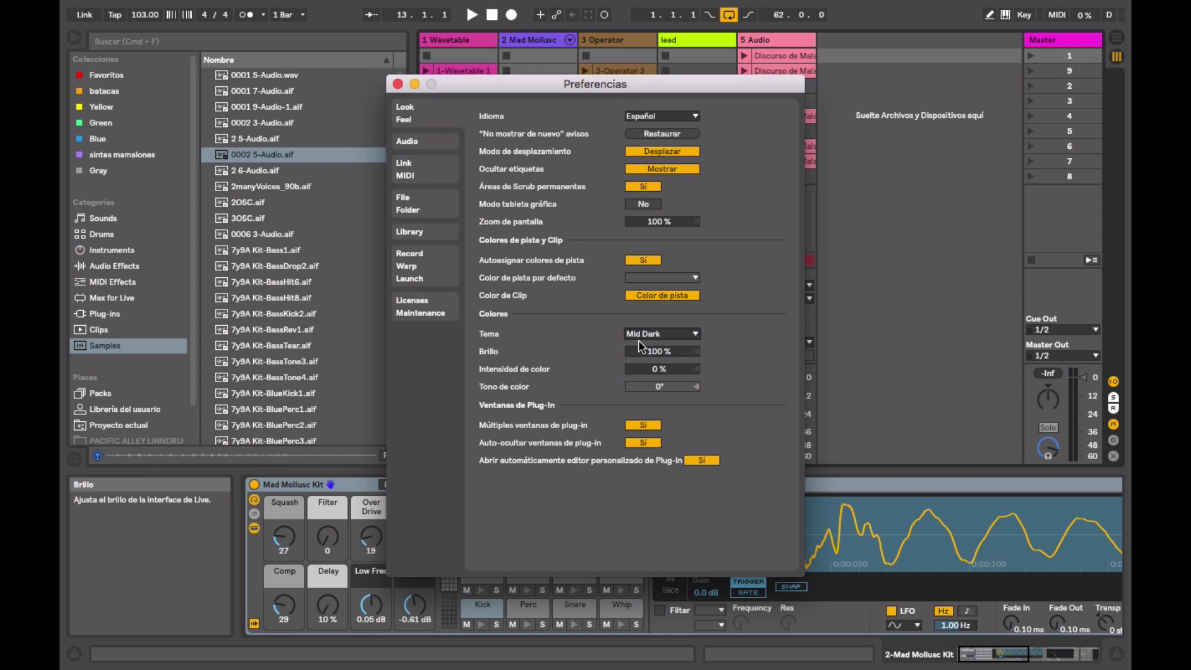
Switch the interface theme to Dark, to Live 9, and finally back to Mid Light.
{"action": "left_click", "coordinate": [642, 334]}
{"action": "left_click", "coordinate": [640, 384]}
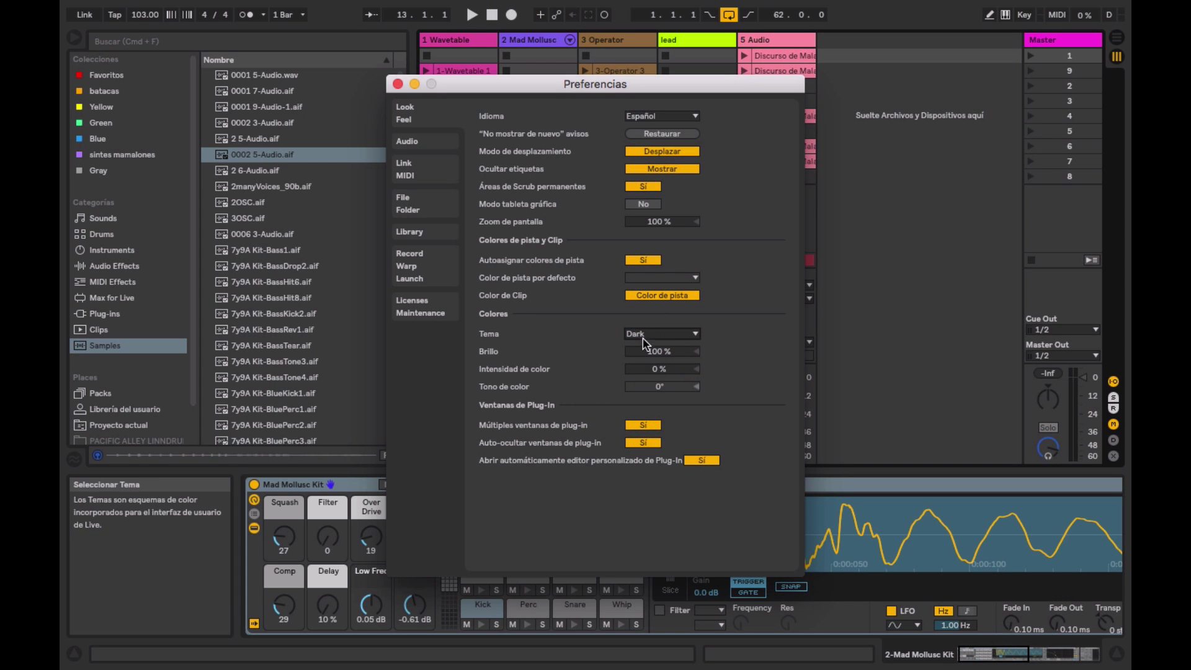
{"action": "left_click", "coordinate": [643, 339]}
{"action": "left_click", "coordinate": [647, 393]}
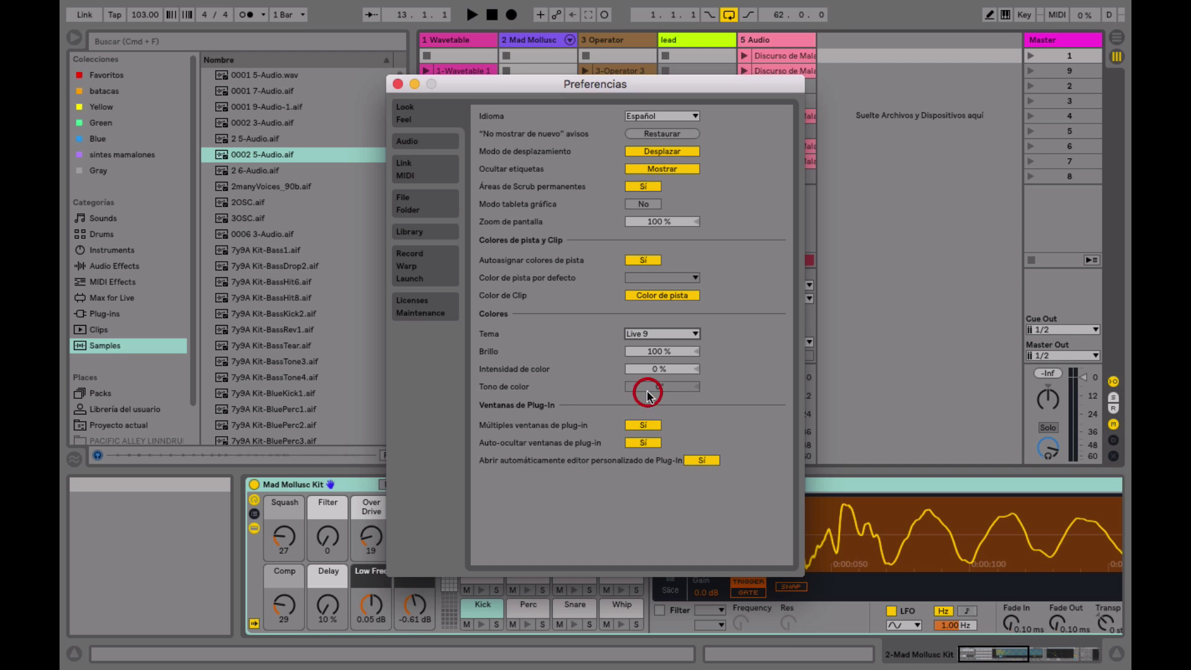
{"action": "left_click", "coordinate": [645, 330]}
{"action": "left_click", "coordinate": [652, 357]}
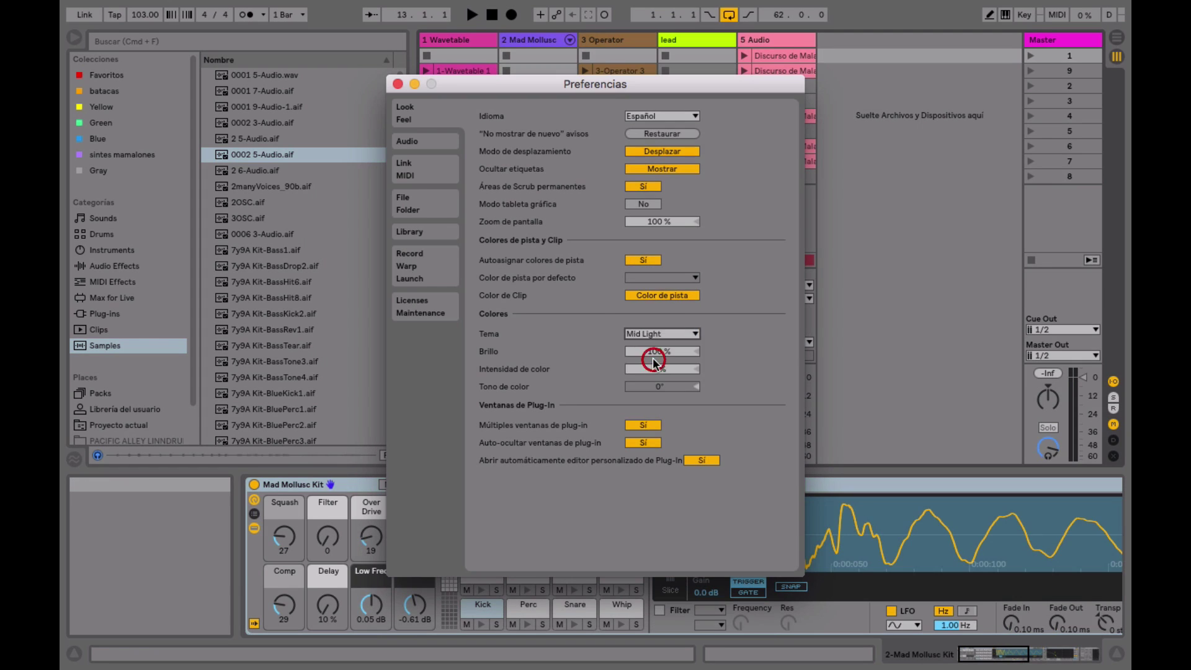
Try the brightness adjustment and return it to 100%, and tint the interface with 64% color intensity and a 270° hue.
{"action": "left_click_drag", "start_coordinate": [660, 351], "coordinate": [660, 319]}
{"action": "double_click", "coordinate": [643, 352]}
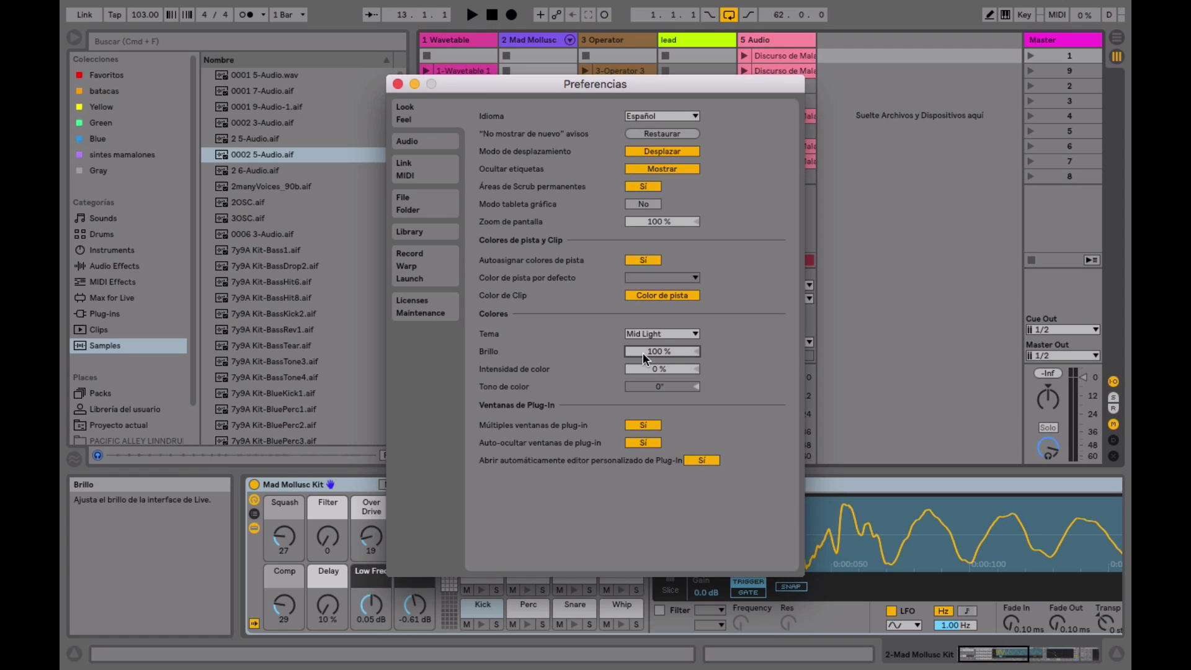
{"action": "left_click_drag", "start_coordinate": [649, 366], "coordinate": [649, 327]}
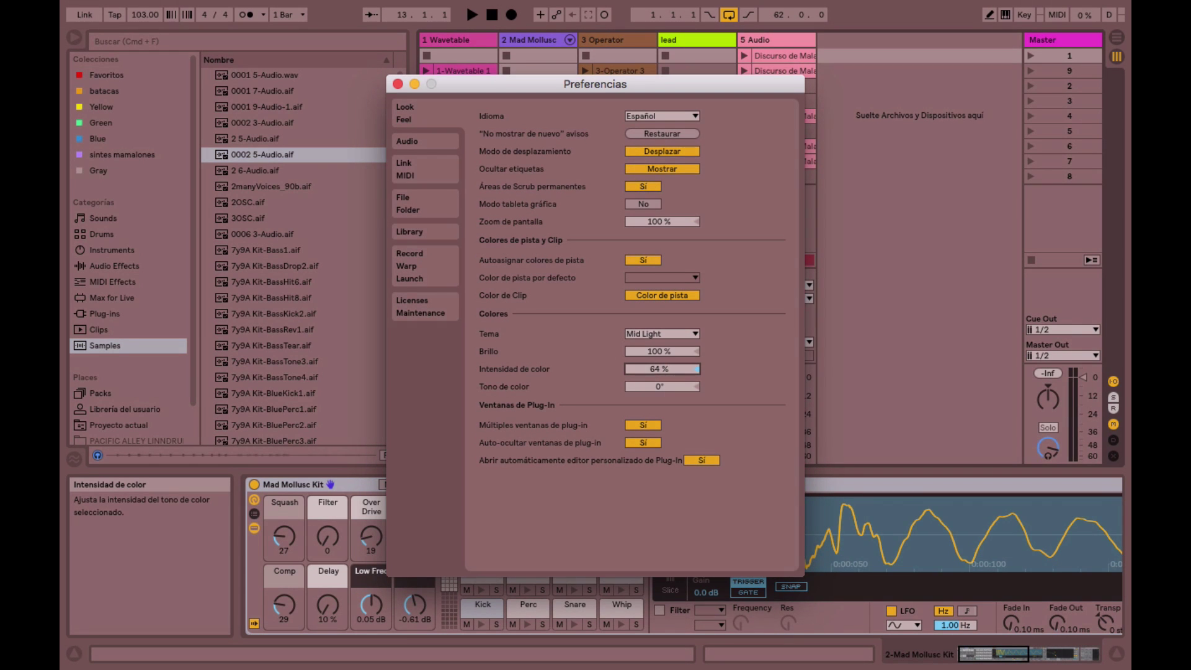
{"action": "left_click", "coordinate": [653, 386]}
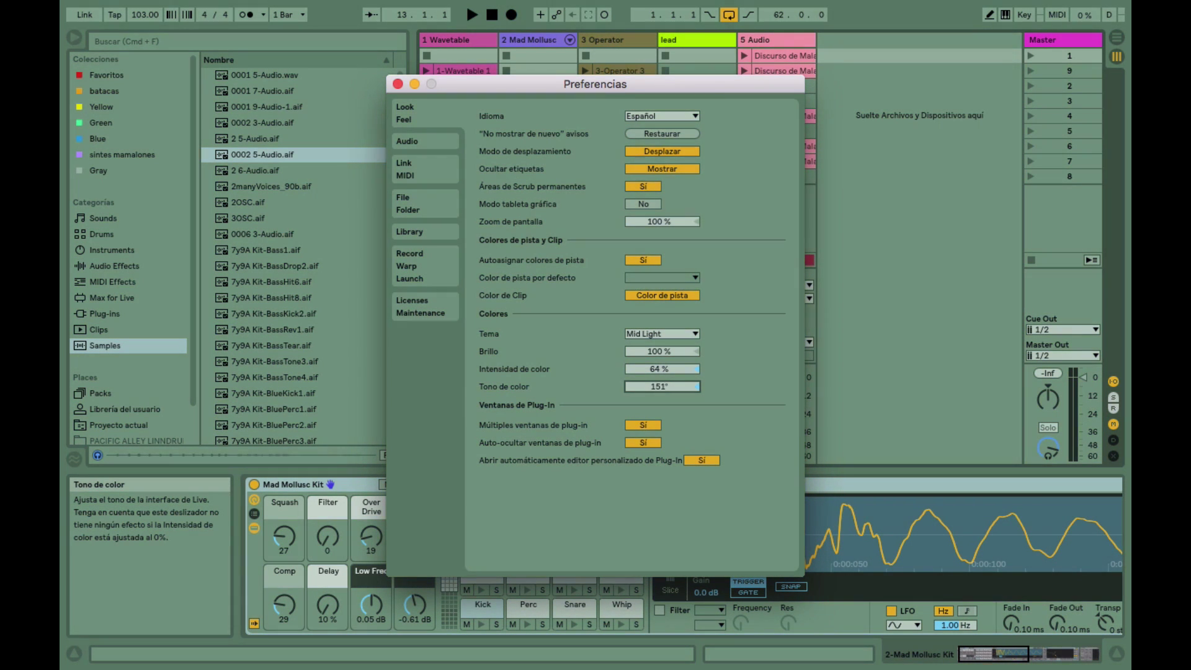
{"action": "left_click_drag", "start_coordinate": [662, 387], "coordinate": [662, 310]}
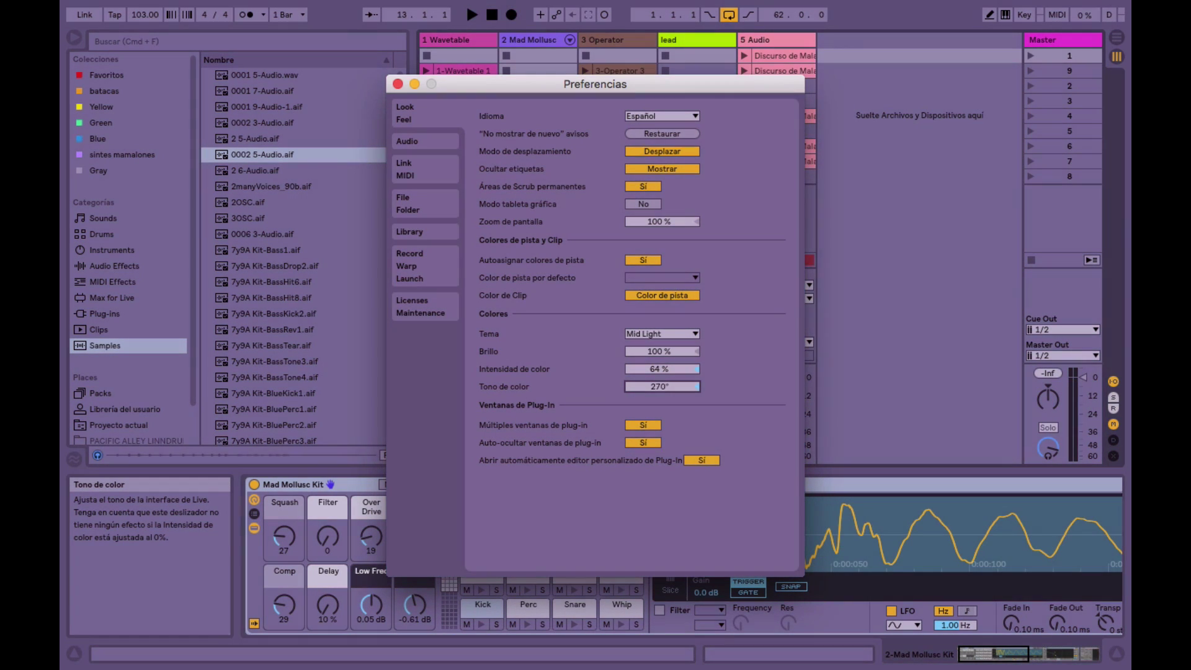
Reset the interface hue to 0° and the color intensity to 0%, keeping brightness at 100%.
{"action": "left_click_drag", "start_coordinate": [646, 369], "coordinate": [645, 534]}
{"action": "double_click", "coordinate": [646, 367]}
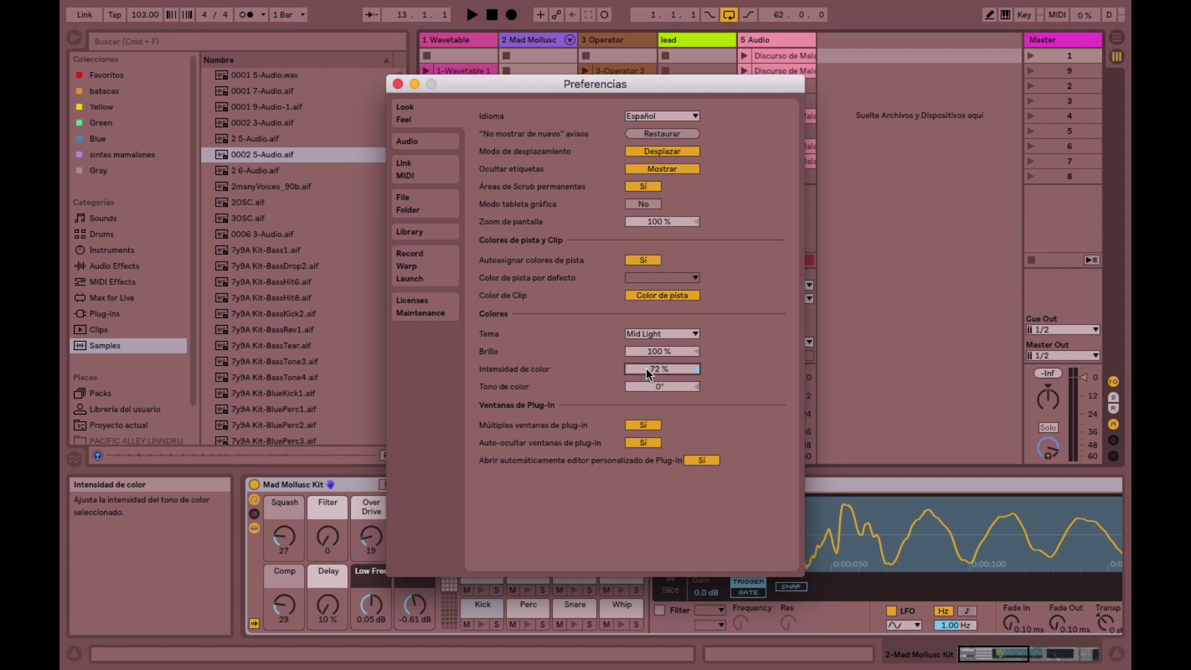
{"action": "left_click_drag", "start_coordinate": [653, 352], "coordinate": [653, 353]}
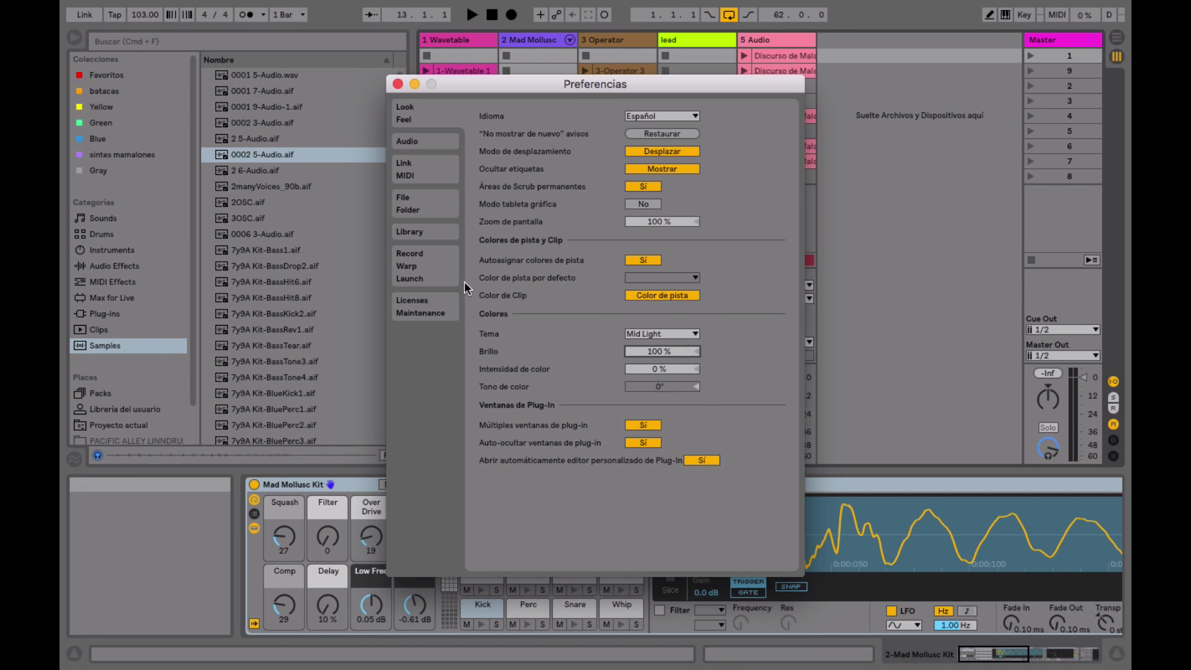
Select the Mid Light theme again and close the preferences.
{"action": "left_click", "coordinate": [644, 335]}
{"action": "left_click", "coordinate": [656, 362]}
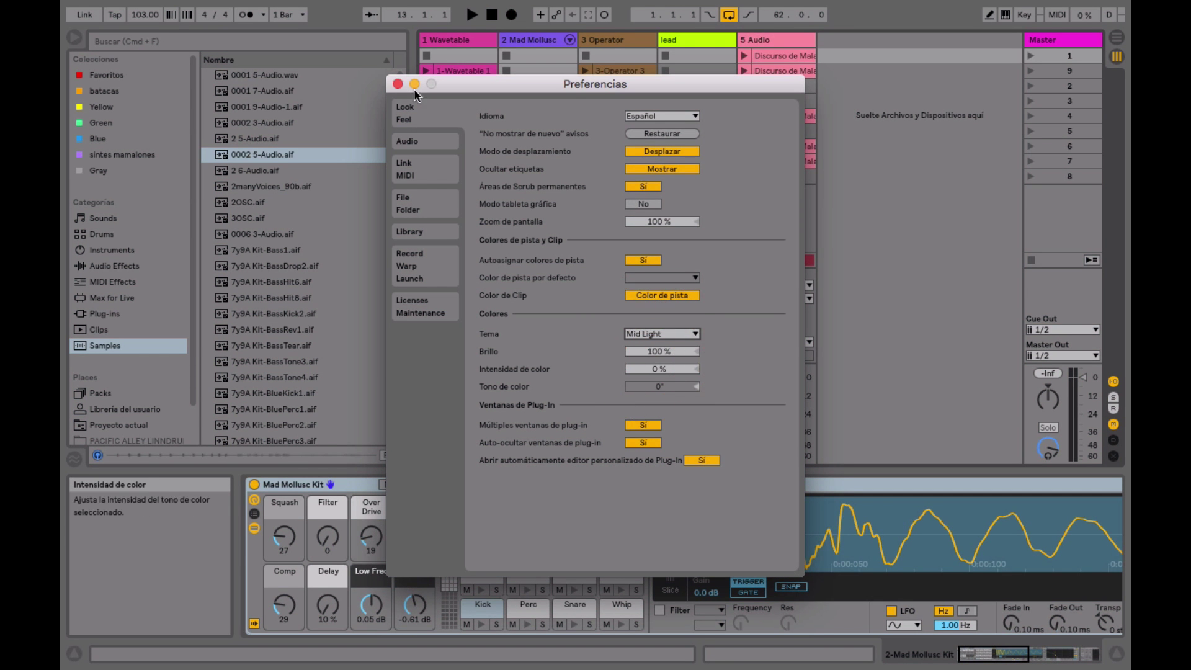
{"action": "left_click", "coordinate": [398, 85]}
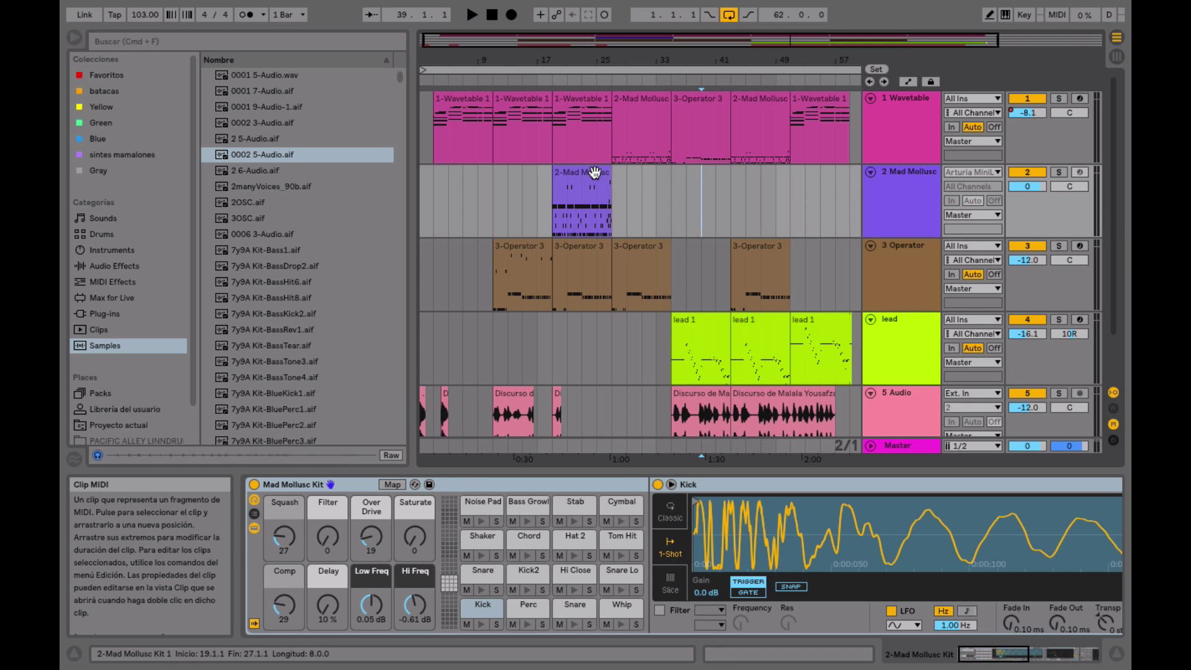
Move one clip each from the Mad Mollusc, Operator and lead tracks onto the Wavetable track, at bars 19, 35 and 3.
{"action": "left_click_drag", "start_coordinate": [587, 186], "coordinate": [591, 111]}
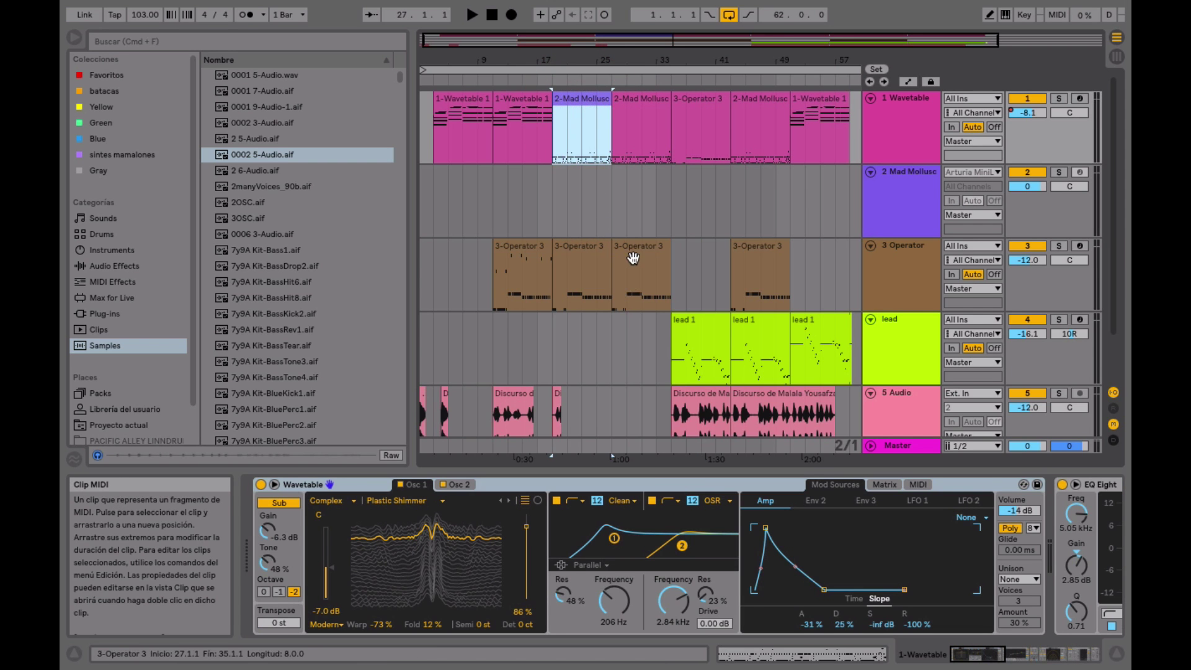
{"action": "left_click_drag", "start_coordinate": [634, 258], "coordinate": [694, 107]}
{"action": "left_click_drag", "start_coordinate": [696, 320], "coordinate": [453, 98]}
Assign the Wavetable track's color to all of its clips.
{"action": "left_click", "coordinate": [524, 225]}
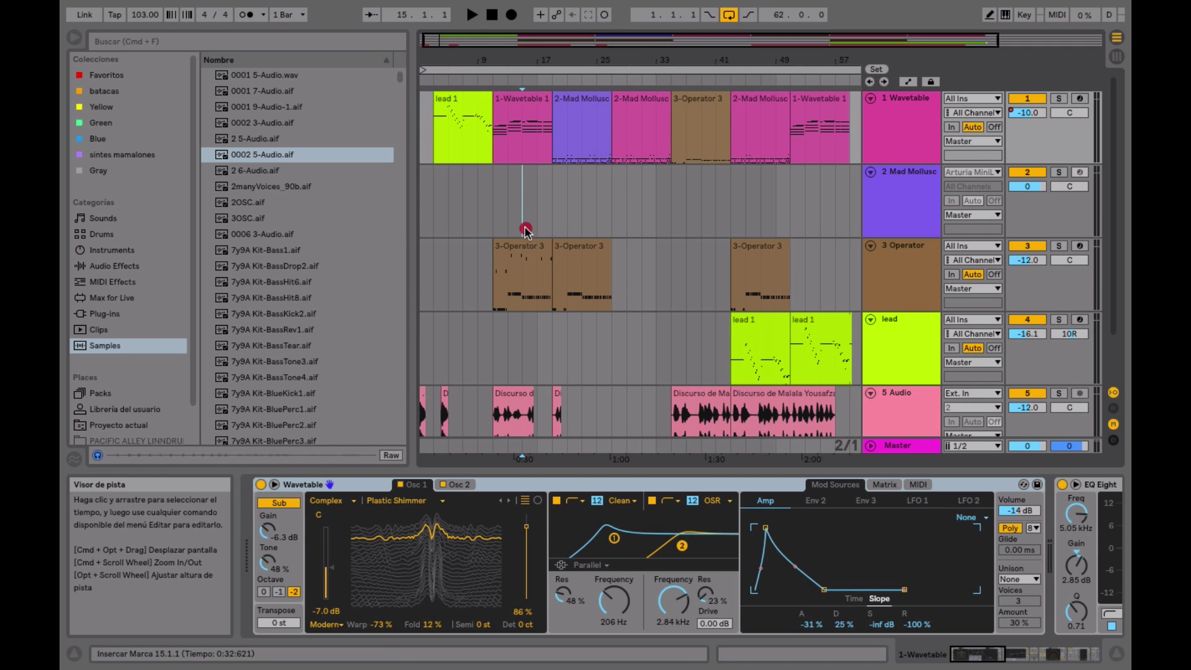
{"action": "right_click", "coordinate": [907, 114]}
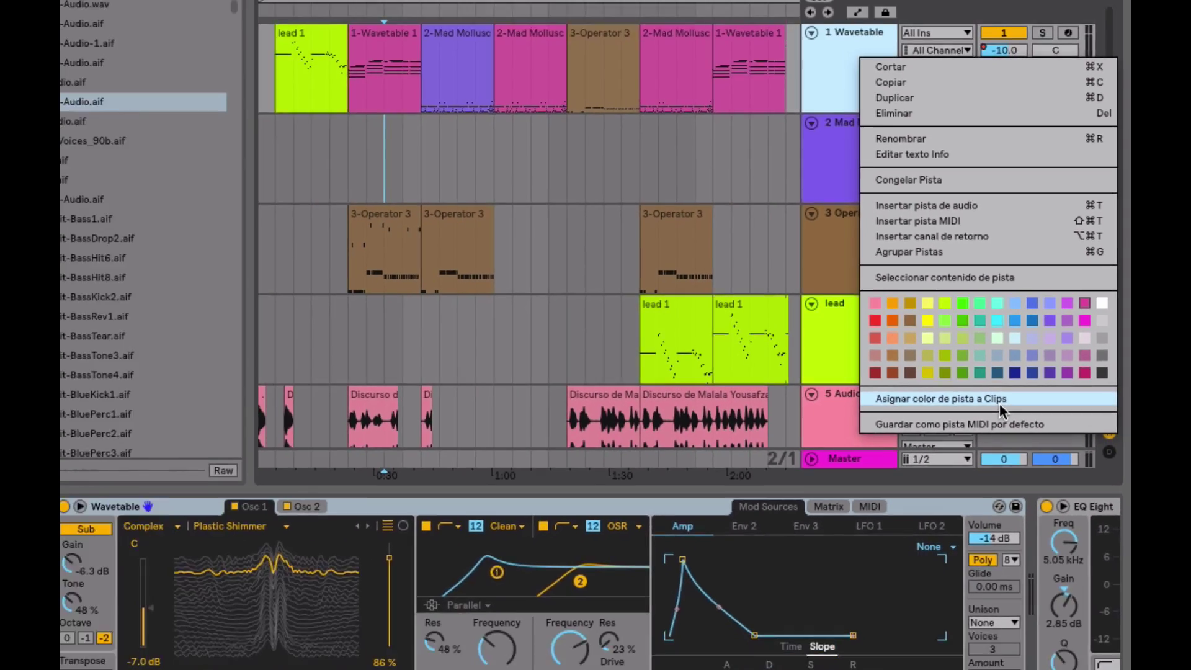
{"action": "left_click", "coordinate": [902, 415]}
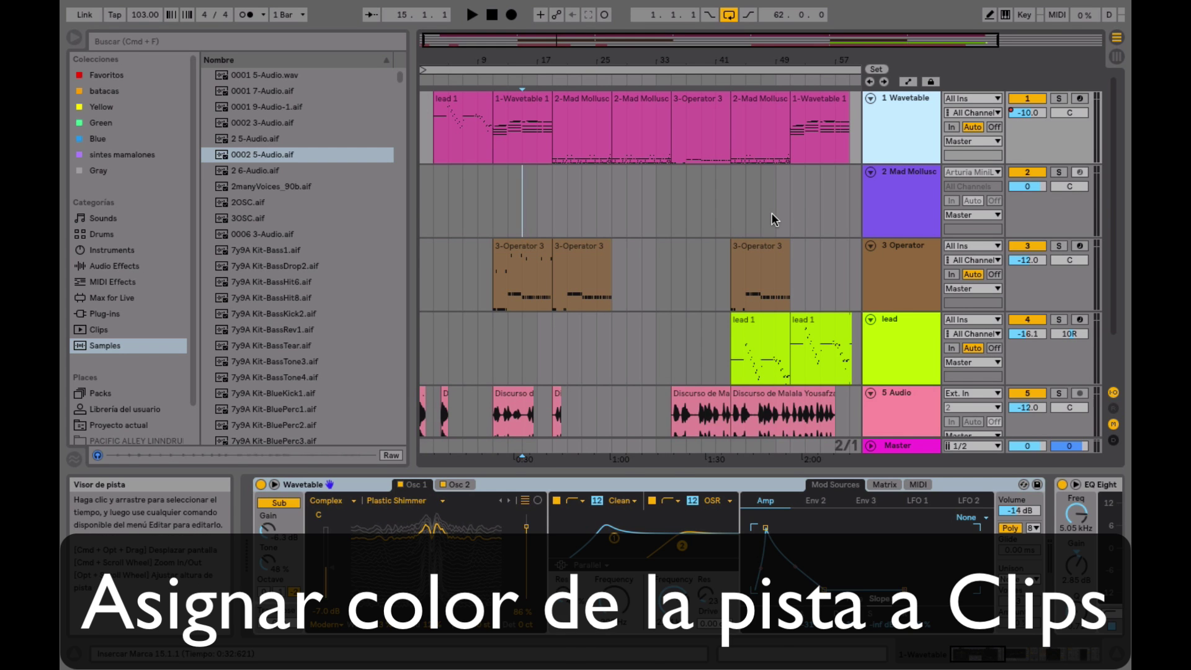
Open the audio clip at bar 35 of the 5 Audio track and zoom into its 55.4.1–55.4.2 section down to individual samples.
{"action": "left_click", "coordinate": [701, 413]}
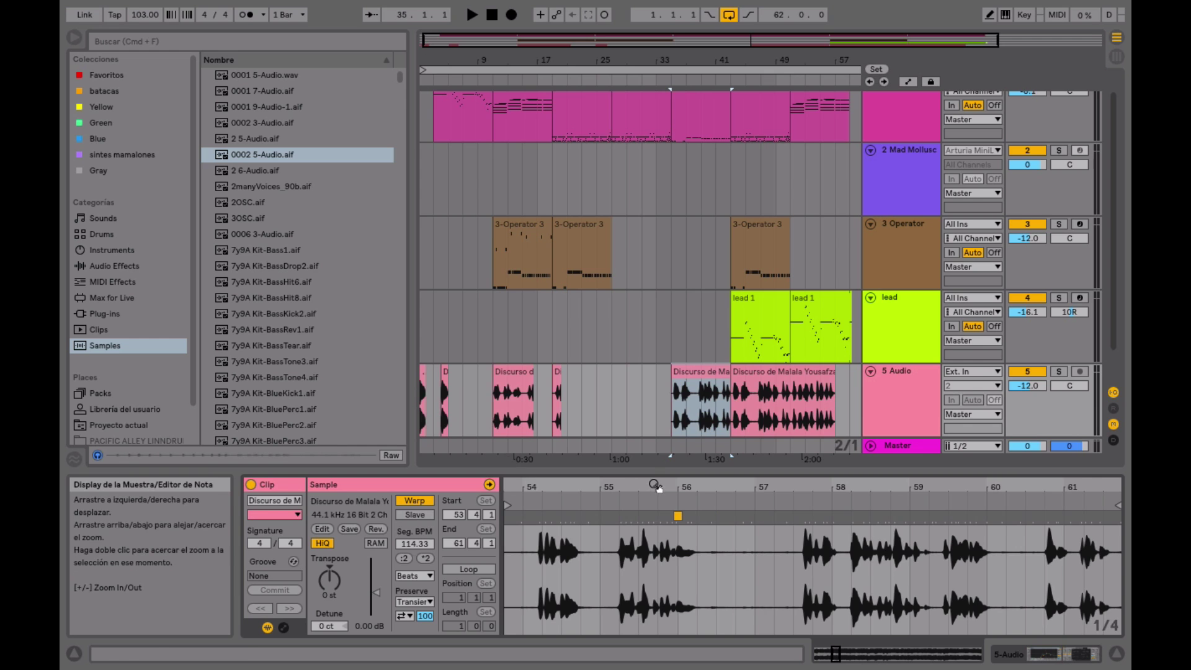
{"action": "left_click_drag", "start_coordinate": [653, 487], "coordinate": [654, 512]}
{"action": "left_click_drag", "start_coordinate": [677, 563], "coordinate": [695, 564]}
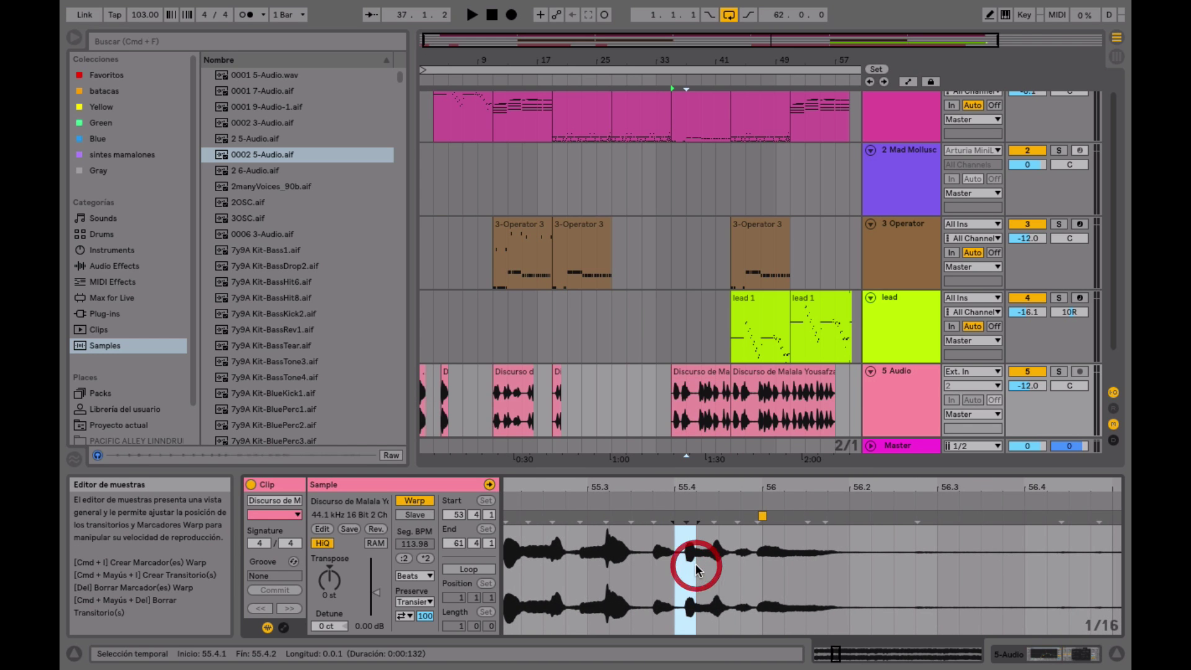
{"action": "key", "text": "z"}
{"action": "scroll", "coordinate": [782, 573], "scroll_direction": "right", "scroll_amount": 3}
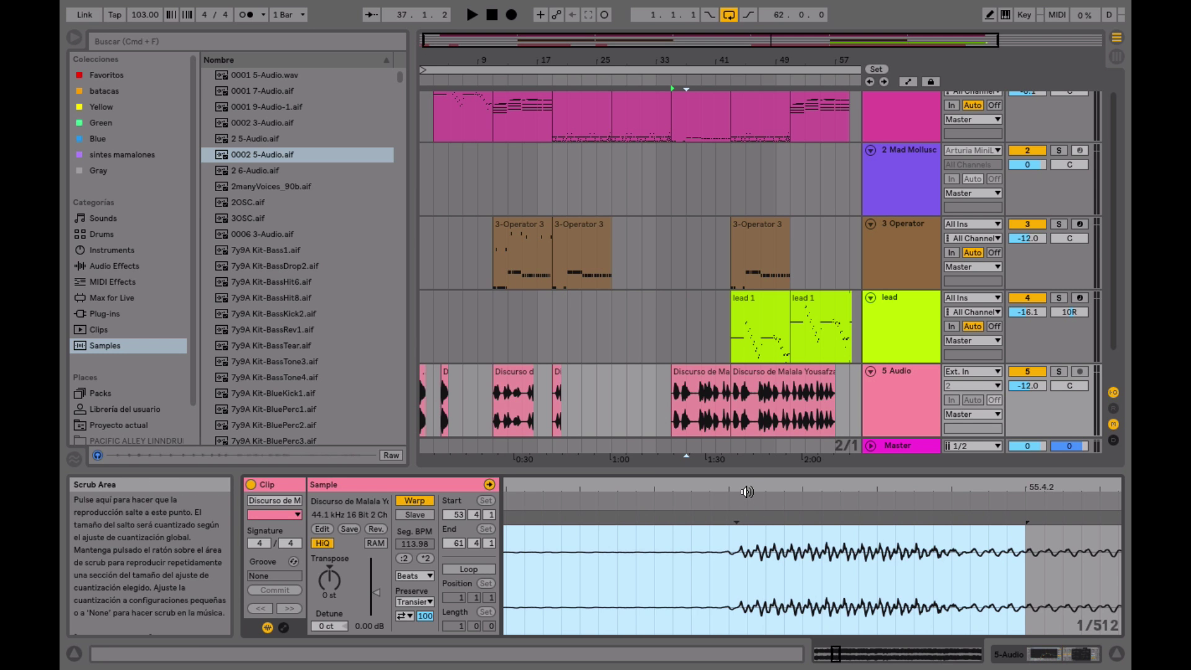
{"action": "left_click_drag", "start_coordinate": [747, 490], "coordinate": [712, 555]}
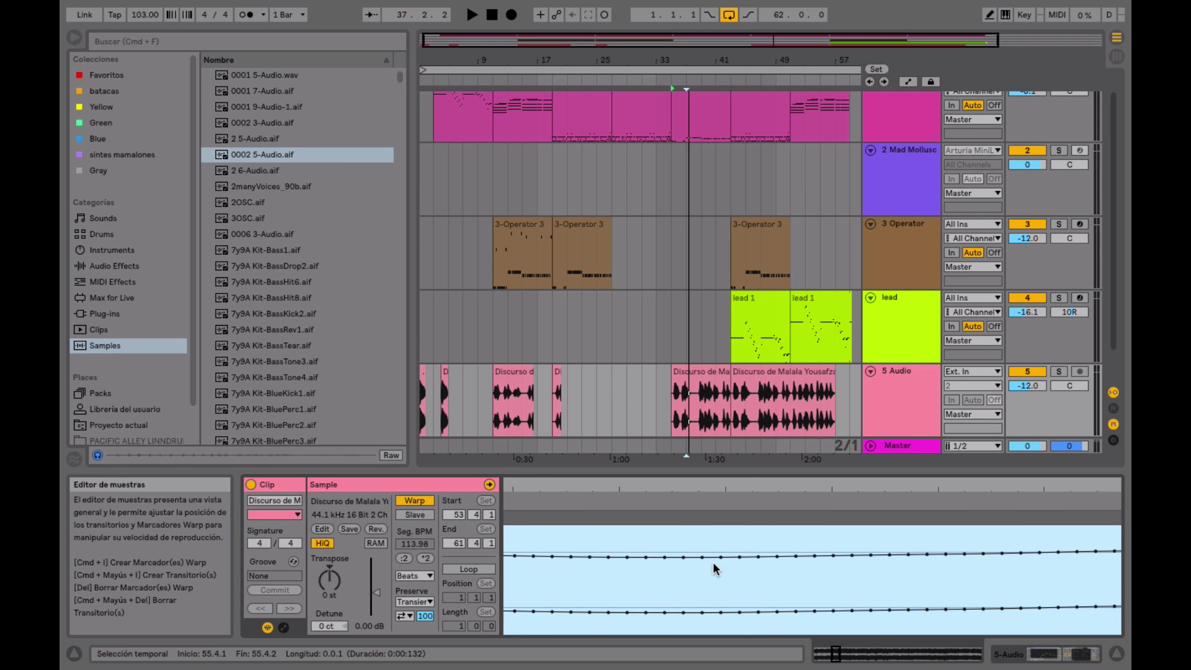